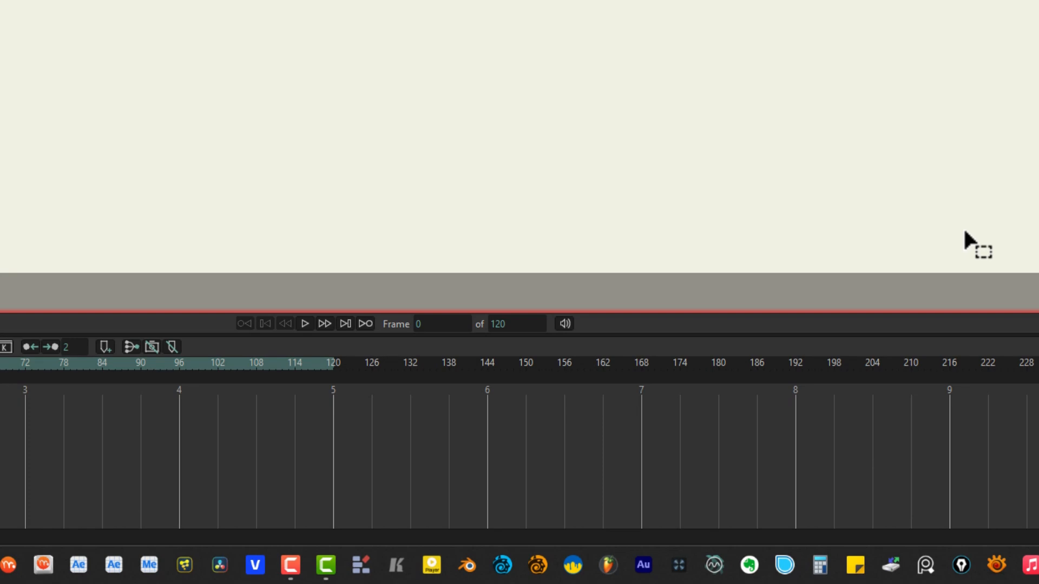
Step: Change the animation's end frame from 120 to 240
click(530, 329)
text(240)
key(Return)
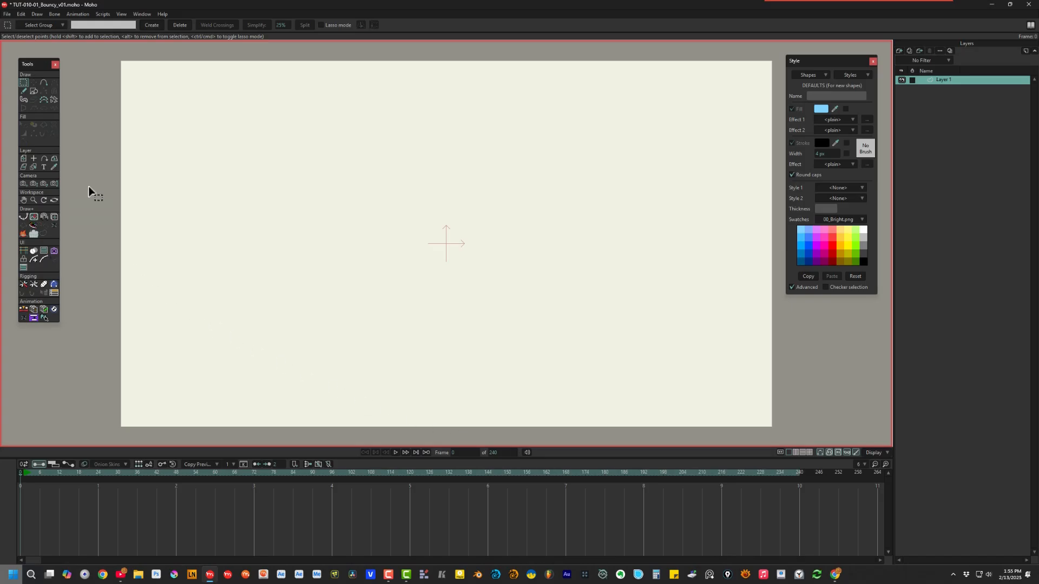
click(34, 92)
Step: Draw a wide rectangle along the canvas bottom and fill it dark grey
click(88, 25)
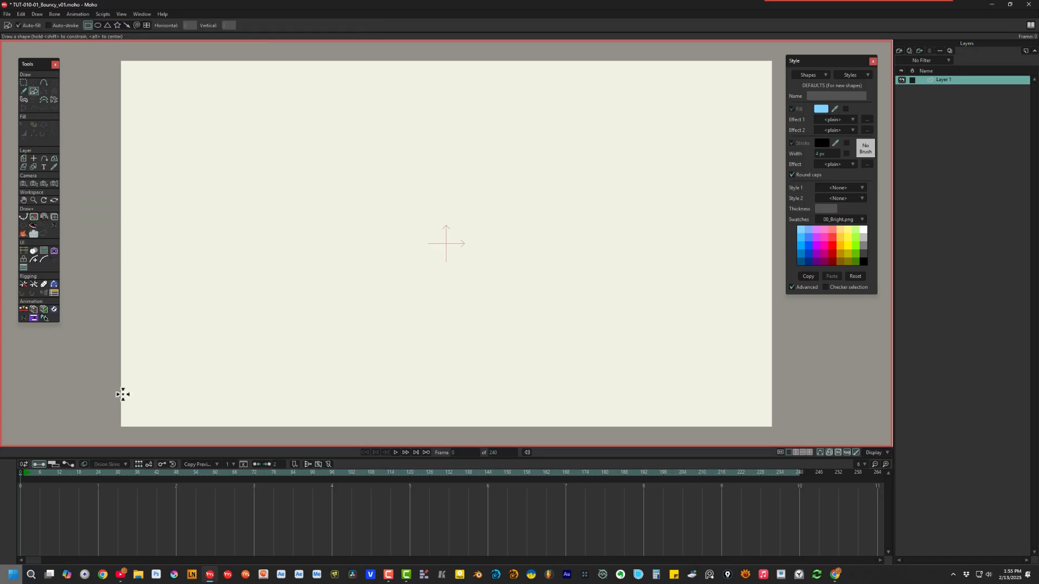
mouse_move(108, 386)
mouse_down()
mouse_move(440, 434)
mouse_move(783, 440)
mouse_up()
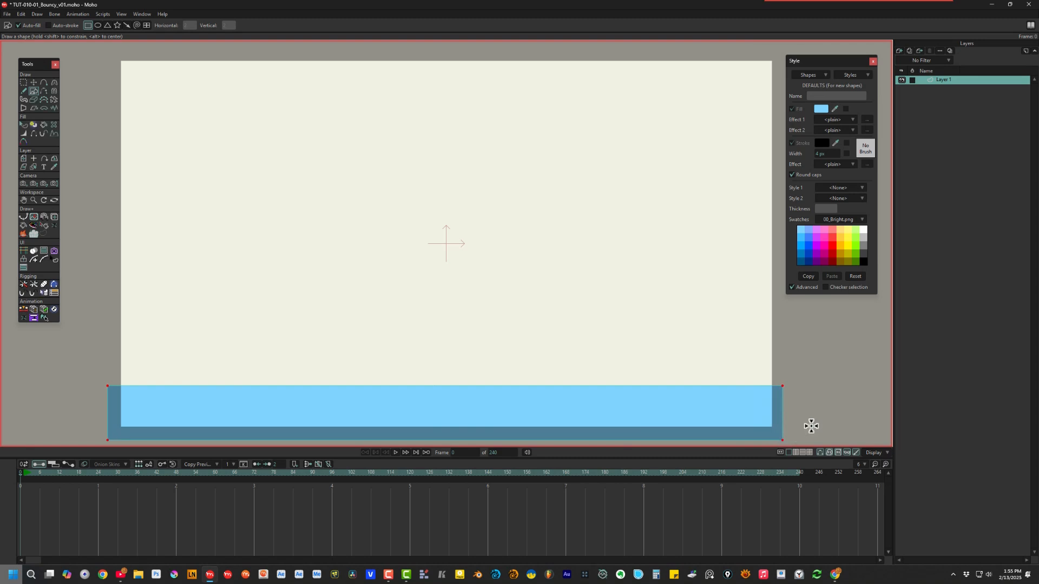
click(24, 124)
click(478, 411)
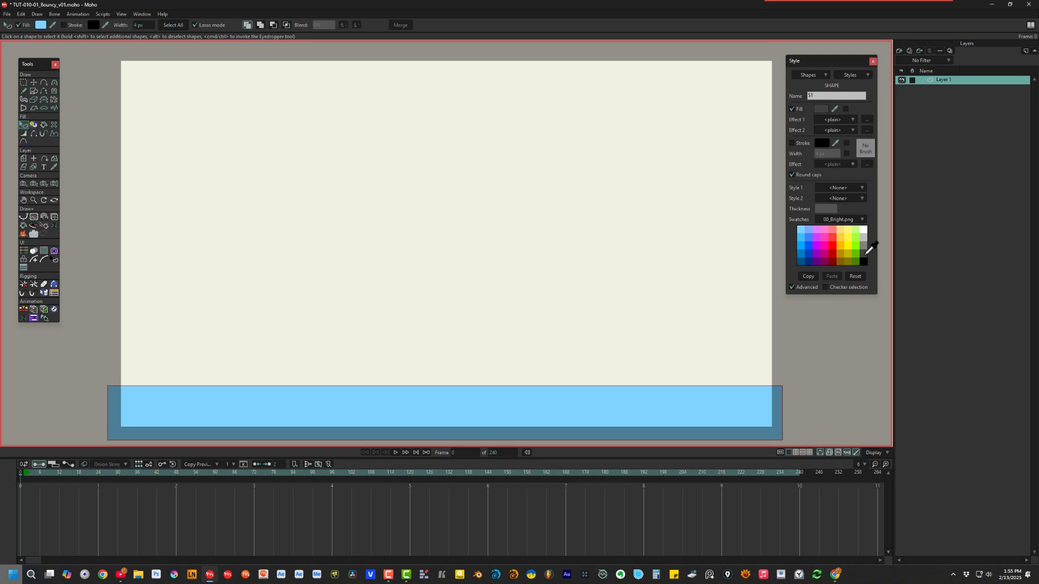
click(866, 254)
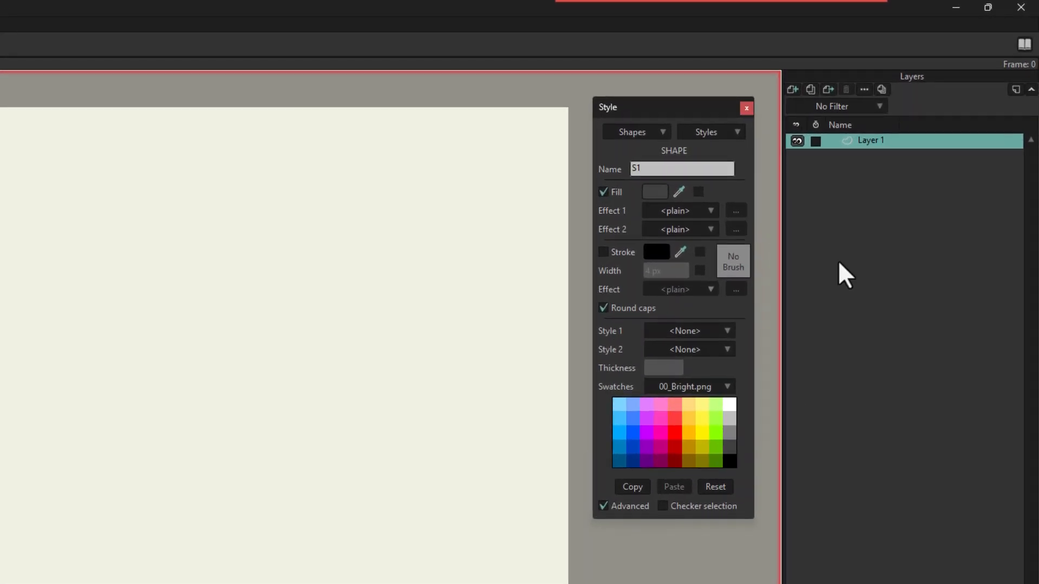
click(869, 145)
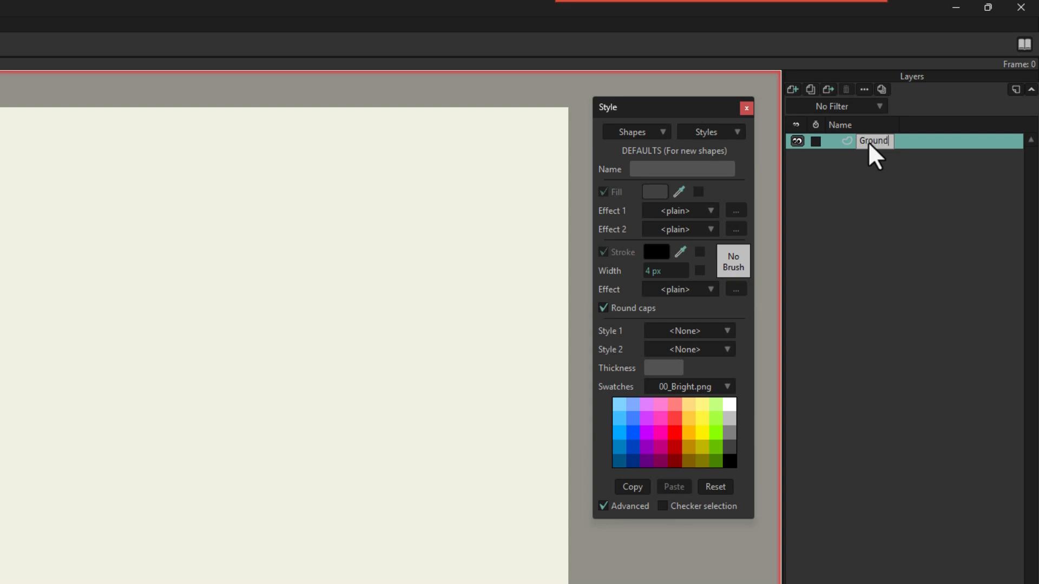
Step: Rename the ground layer 'Groundy' and add a vector layer named 'Bally' above it
text(Groundy)
key(Return)
click(789, 88)
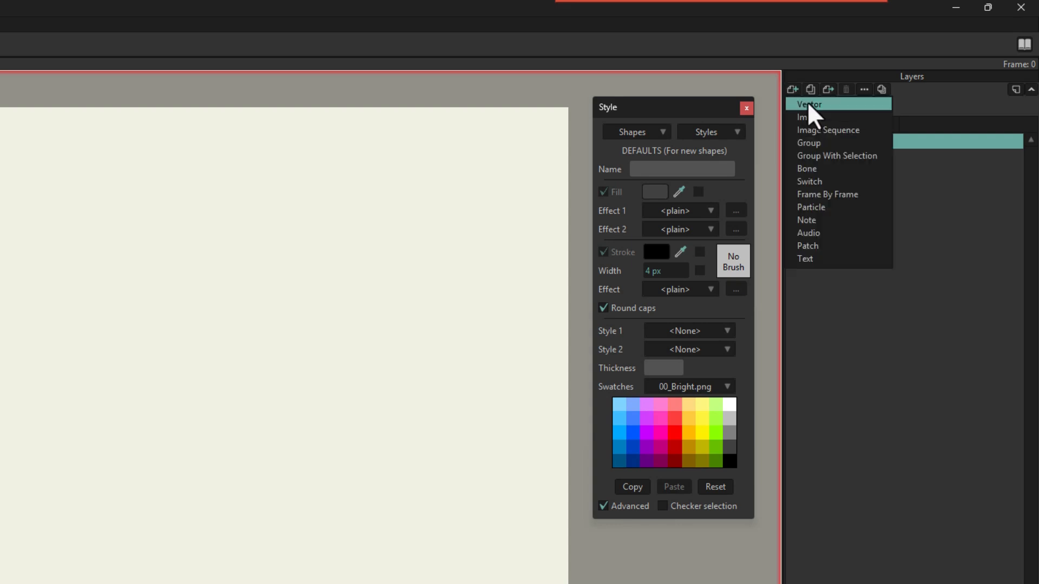
click(808, 102)
text(Ba)
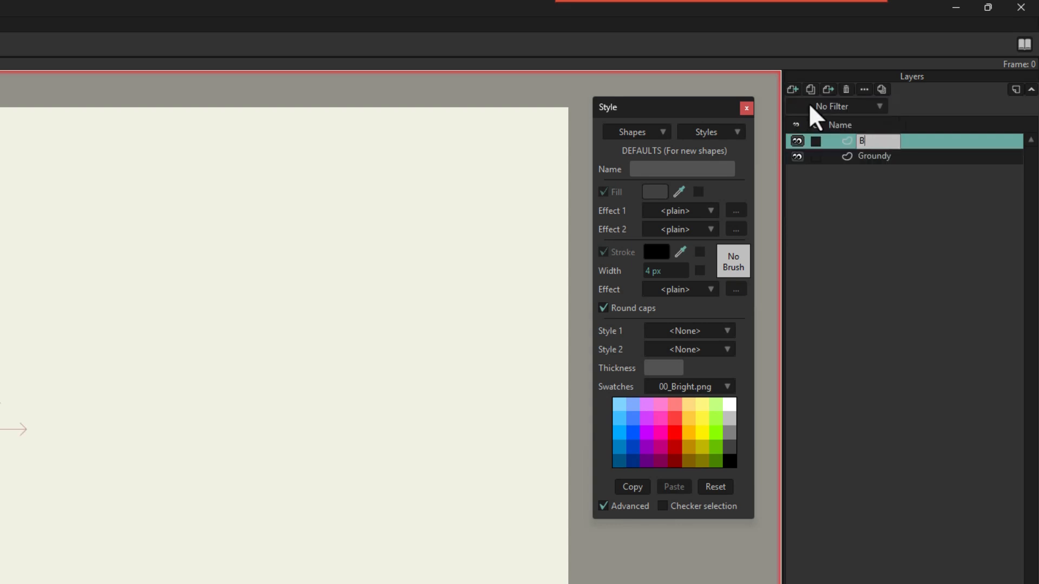
text(lly)
key(Return)
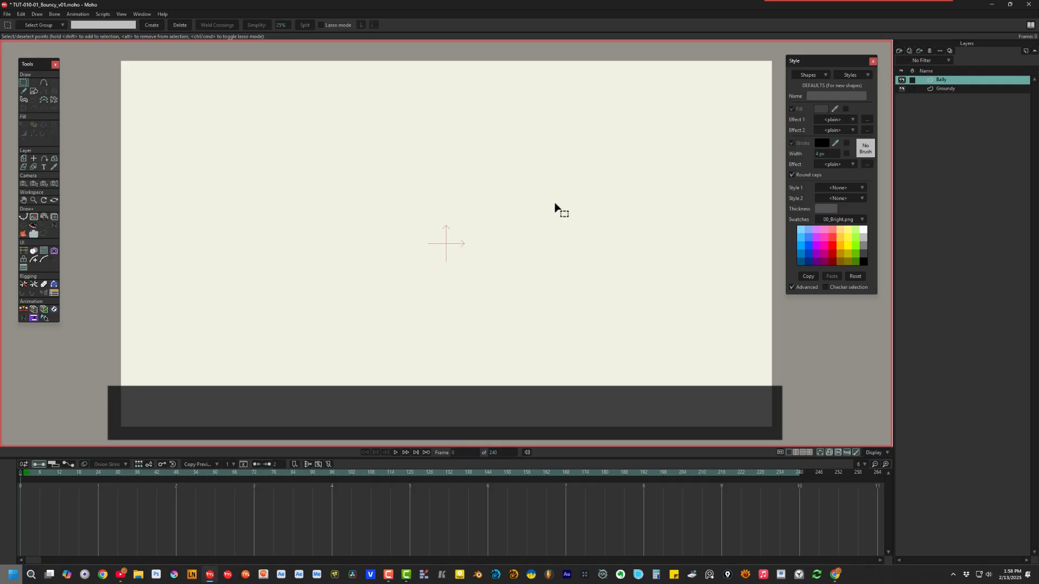
Step: Draw a small circle at the centre of the canvas with the ellipse shape
click(33, 91)
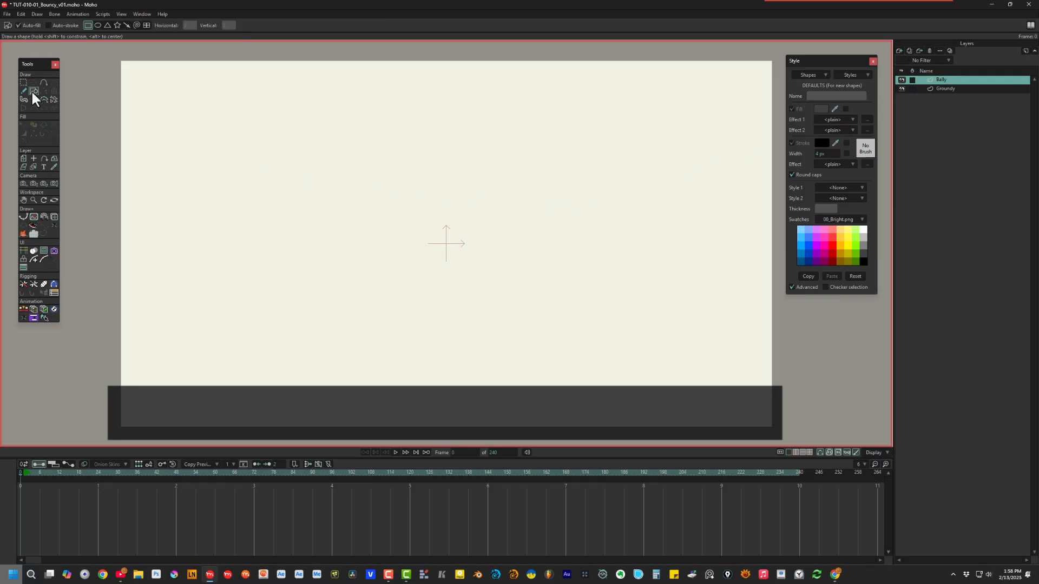
click(97, 25)
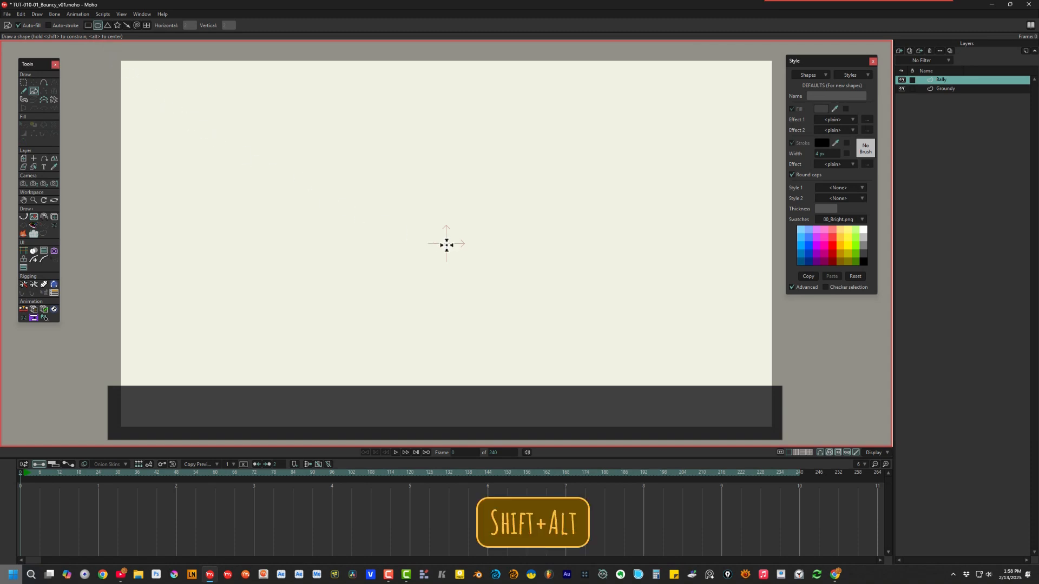
mouse_move(444, 244)
mouse_down()
mouse_move(478, 281)
mouse_move(467, 280)
mouse_up()
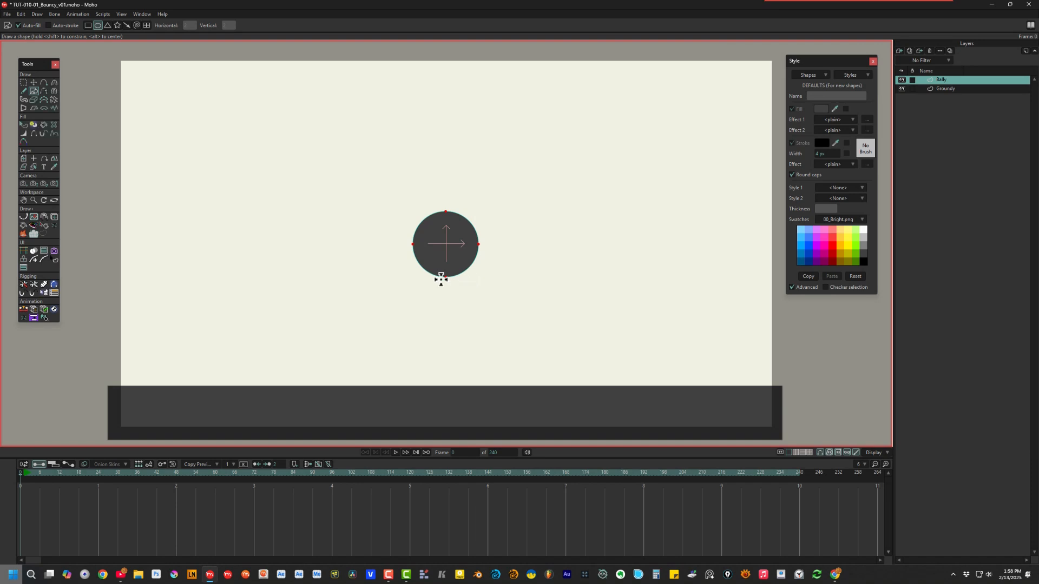
Step: Fill the circle red and apply the Shaded fill effect
click(24, 124)
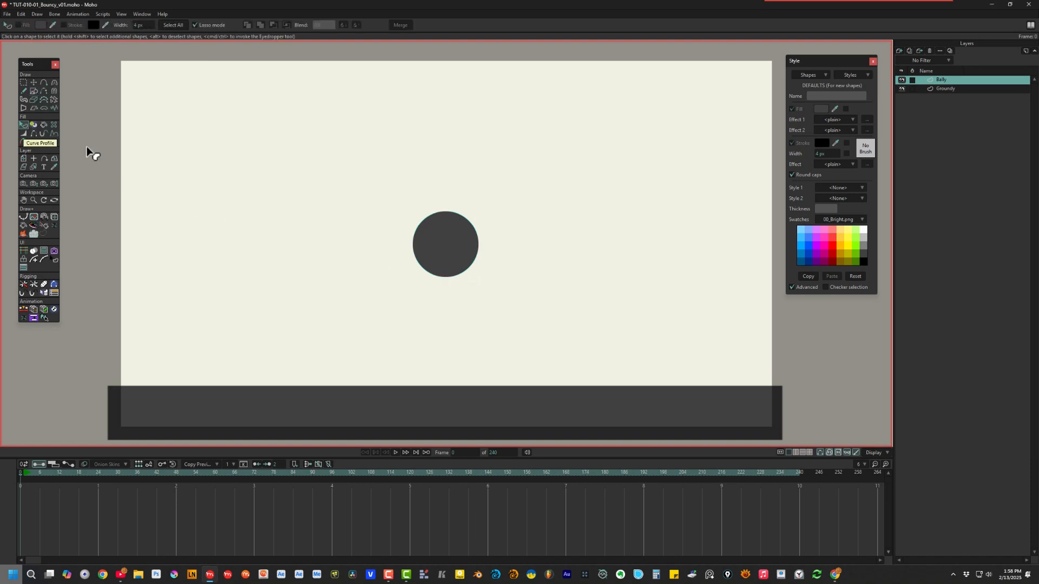
click(463, 242)
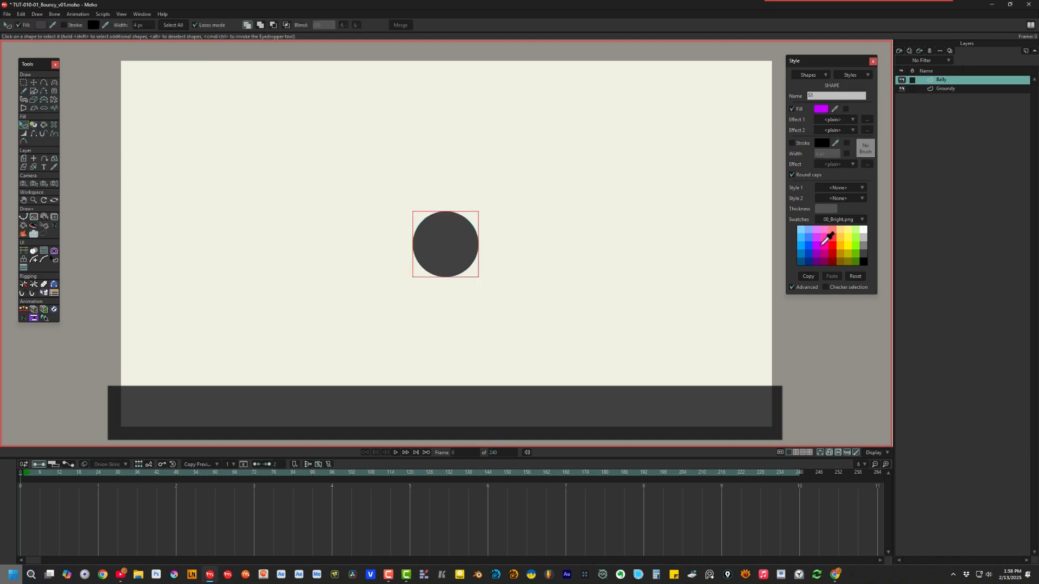
click(837, 252)
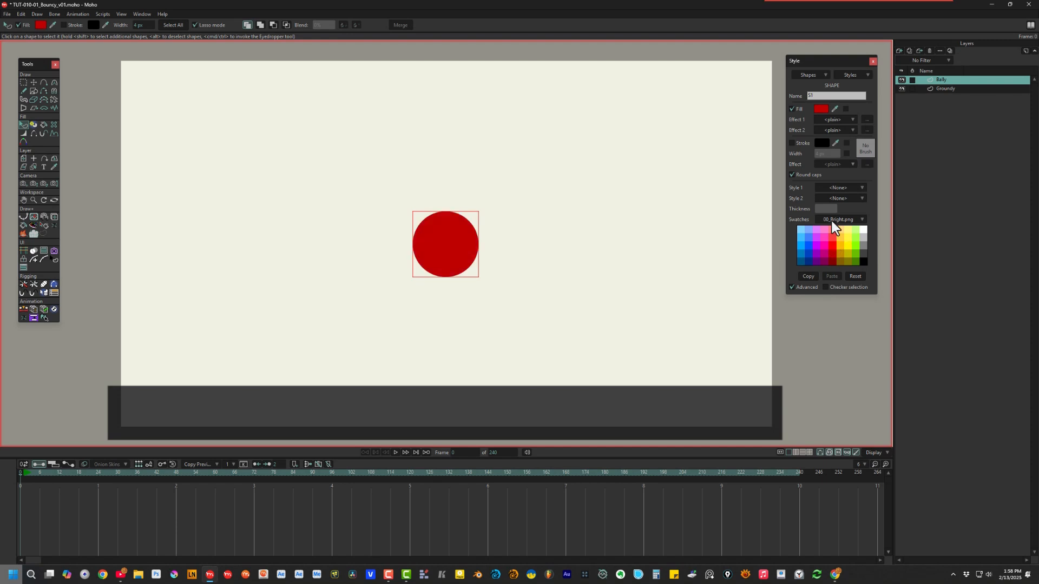
click(847, 121)
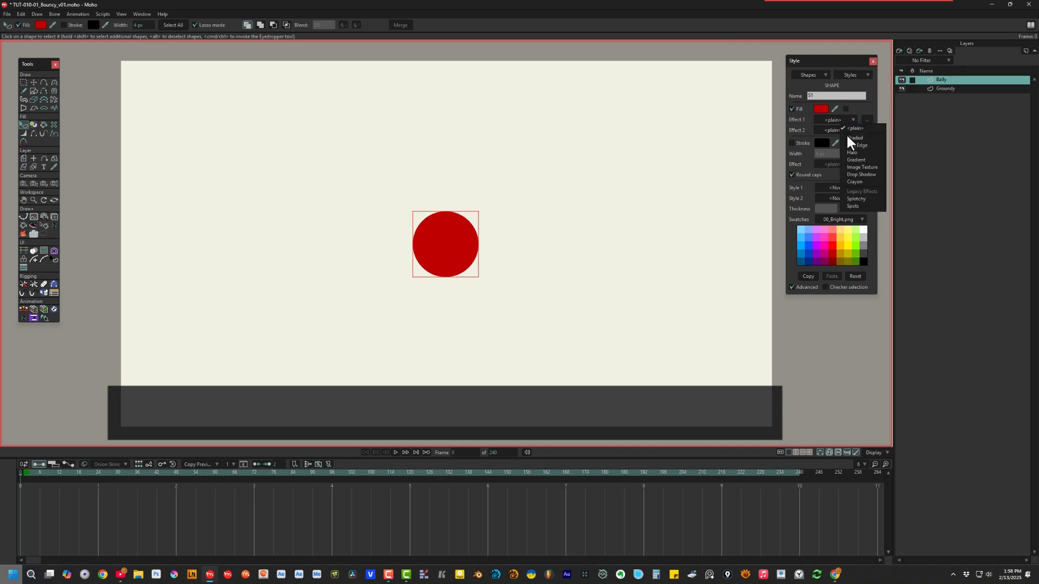
click(854, 138)
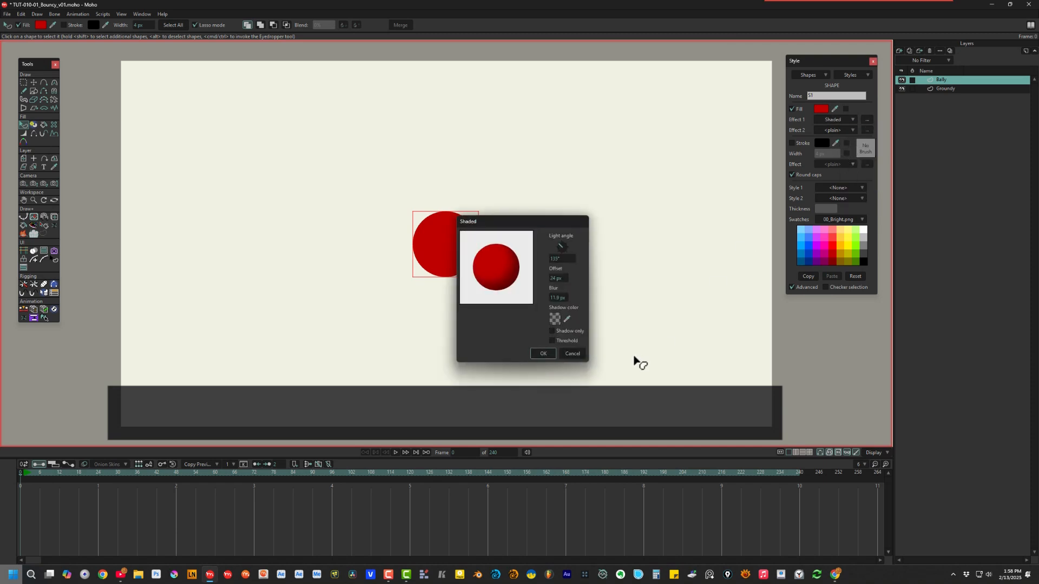
click(543, 353)
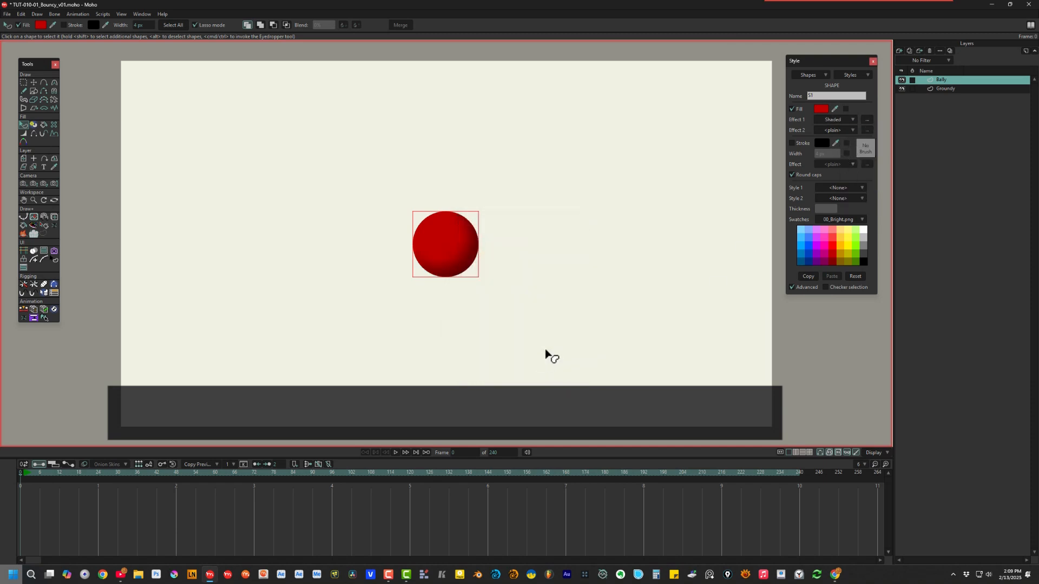
click(23, 159)
Step: Raise the ball near the canvas top, then group Bally and Groundy into 'Bouncy'
drag(452, 263, 463, 145)
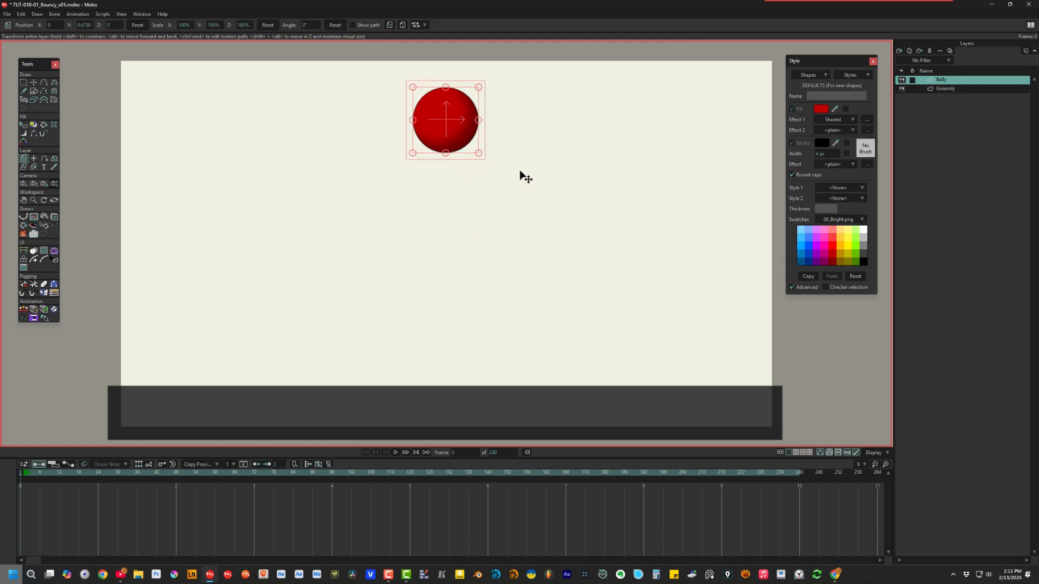
click(873, 62)
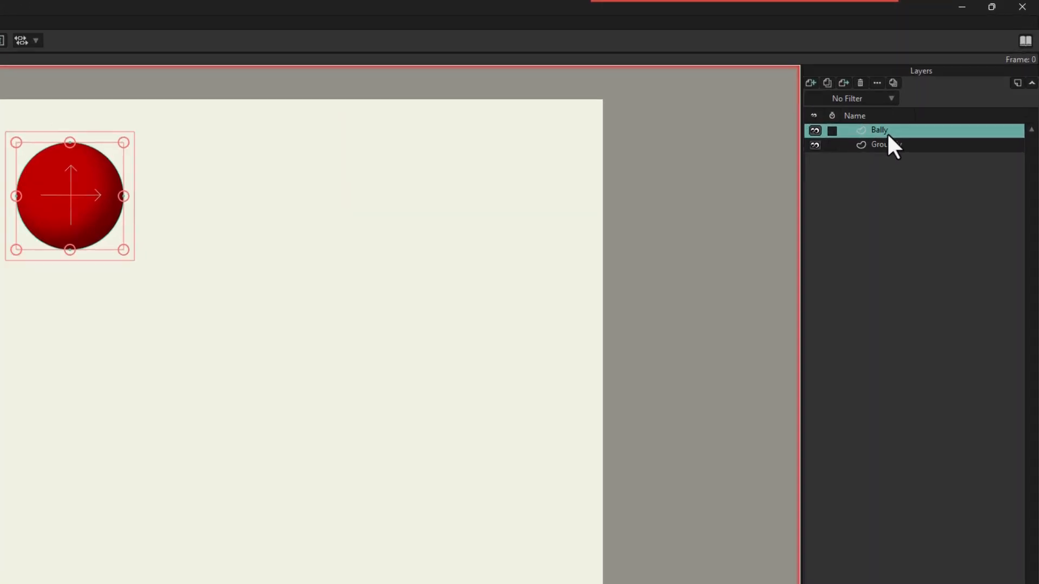
ctrl+click(837, 193)
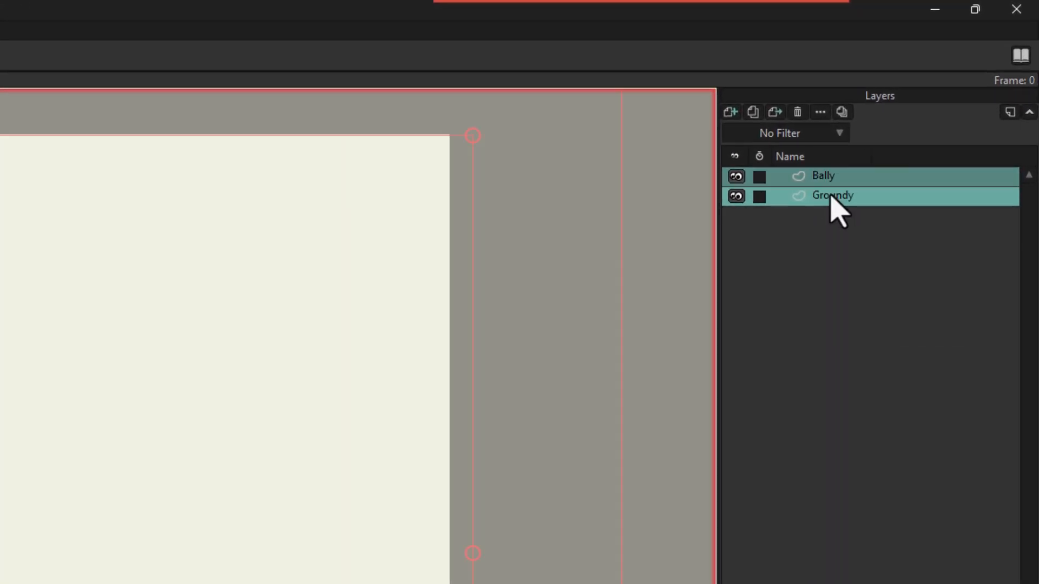
right_click(830, 196)
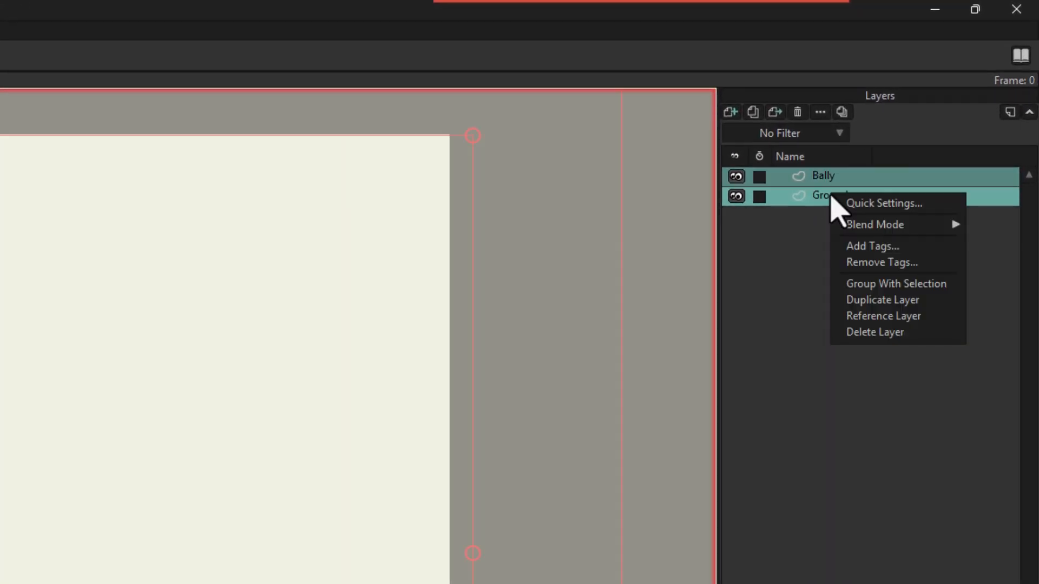
click(872, 288)
text(Bouncy)
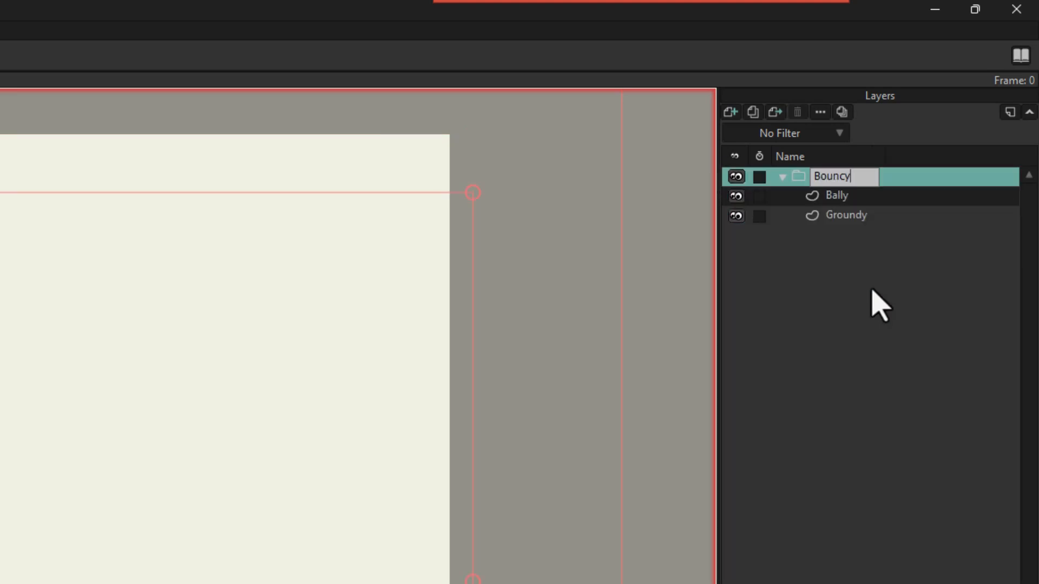
key(Return)
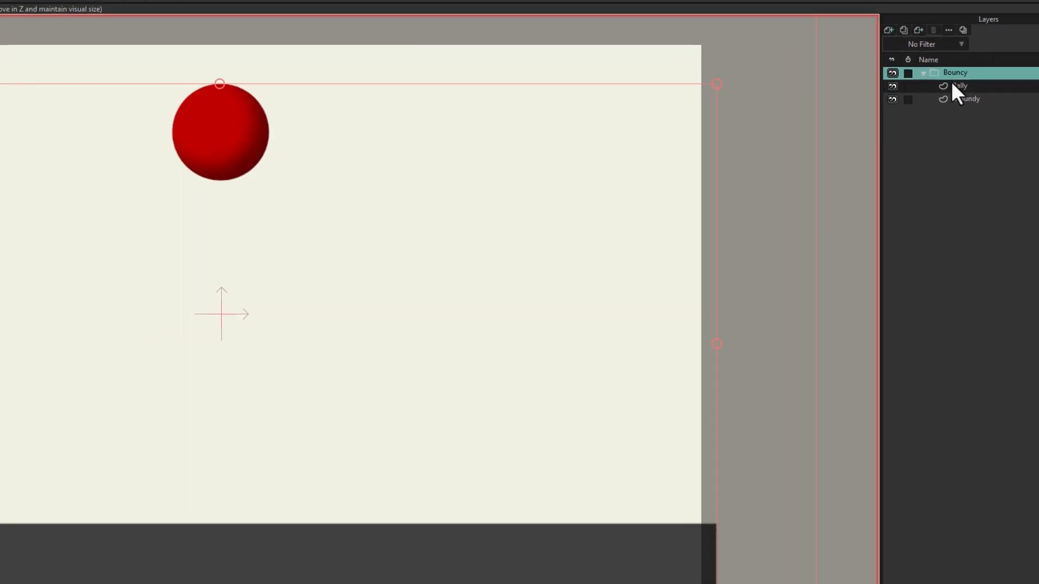
Step: Enable animated physics on the Bouncy group with gravity 270° and magnitude 10
double_click(950, 75)
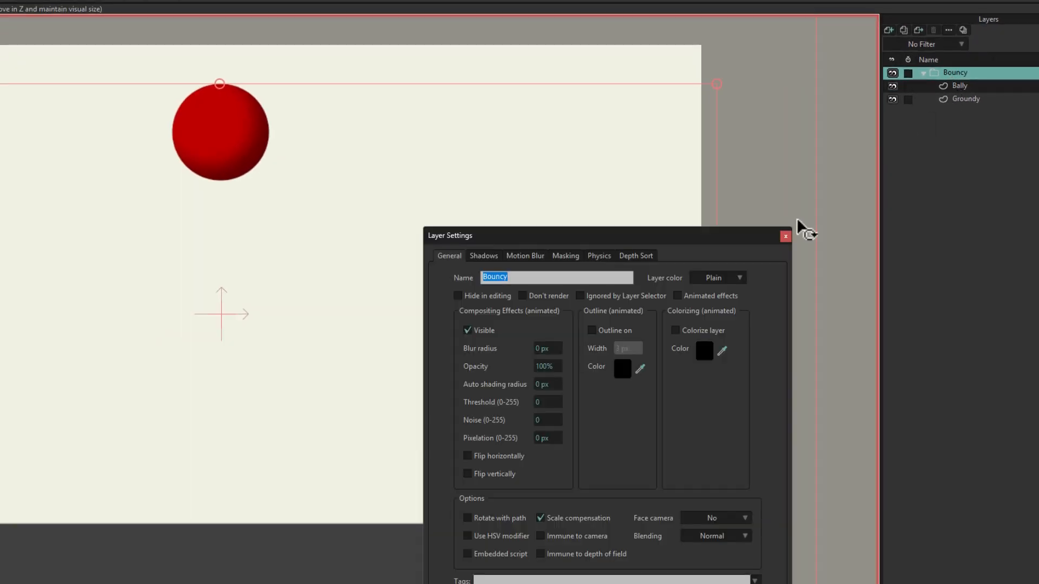
click(601, 257)
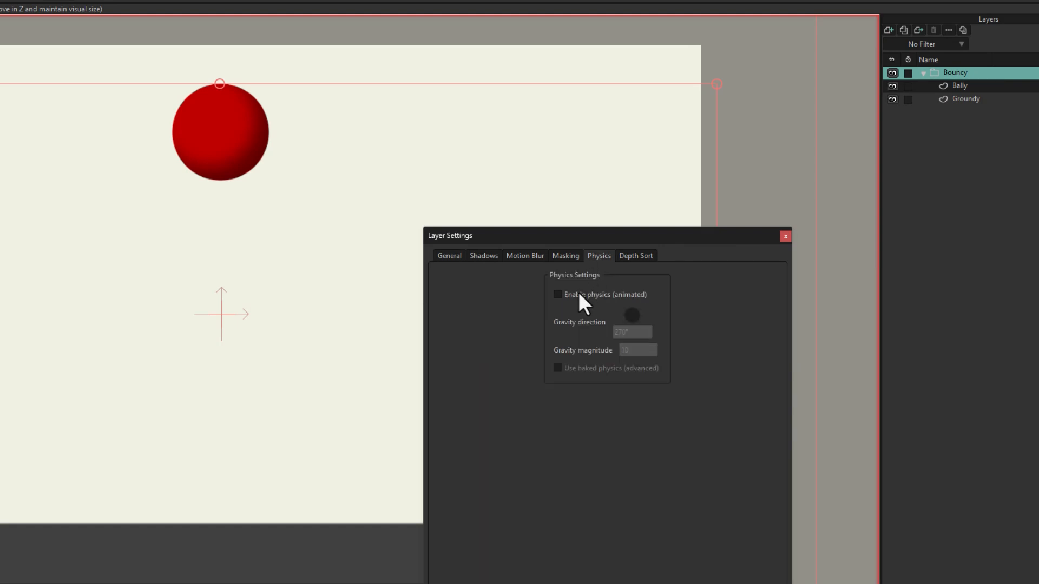
click(557, 294)
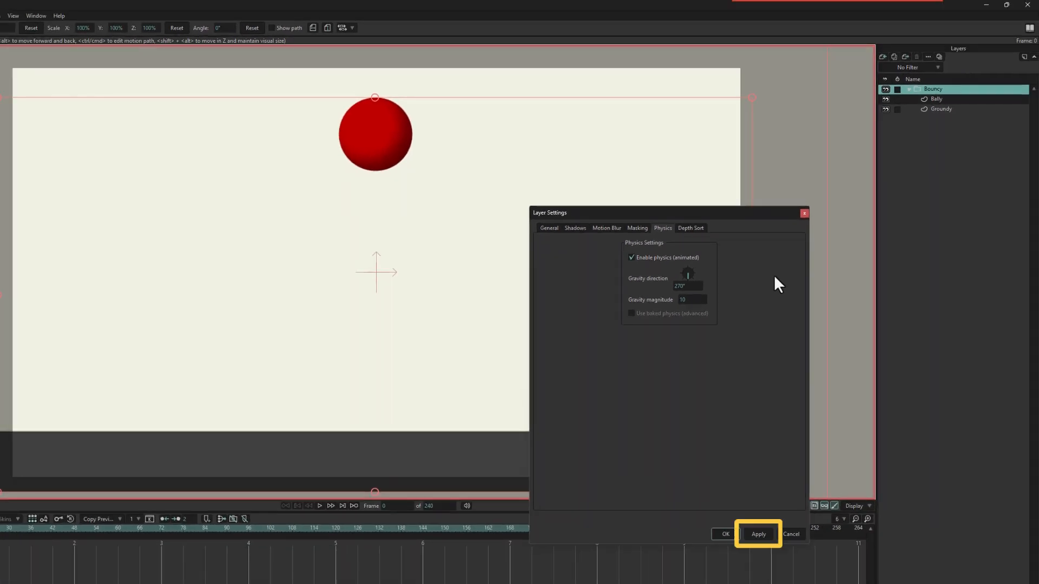
click(758, 534)
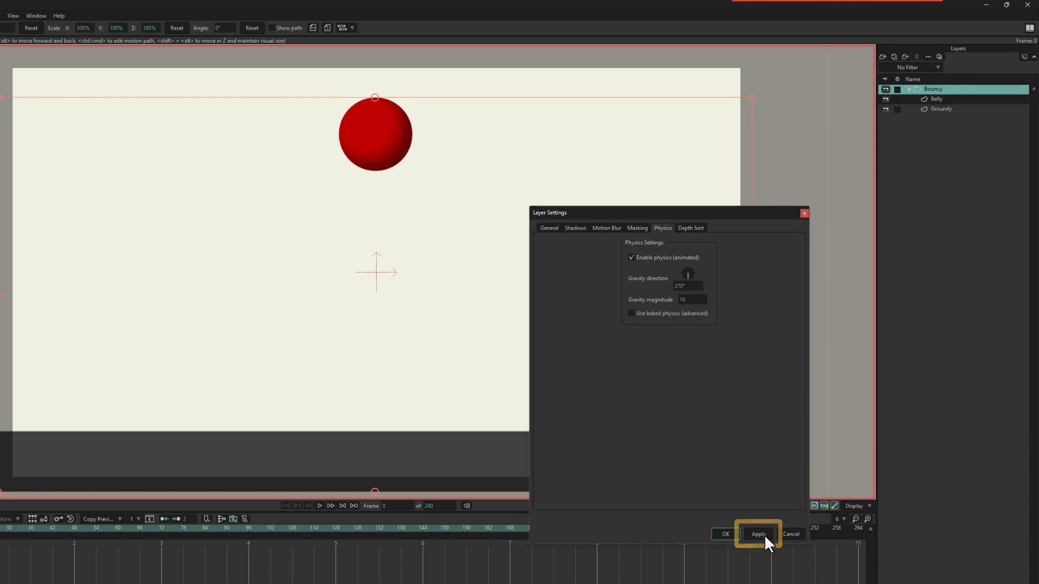
Step: Mark the Groundy slab as a non-moving physics object, then select the Bally layer
click(939, 113)
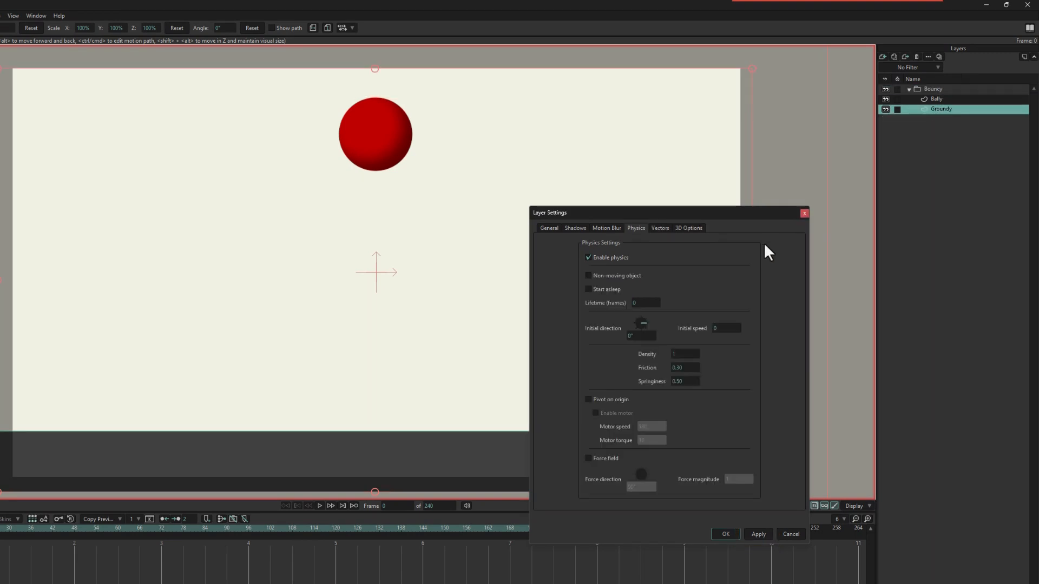
click(591, 274)
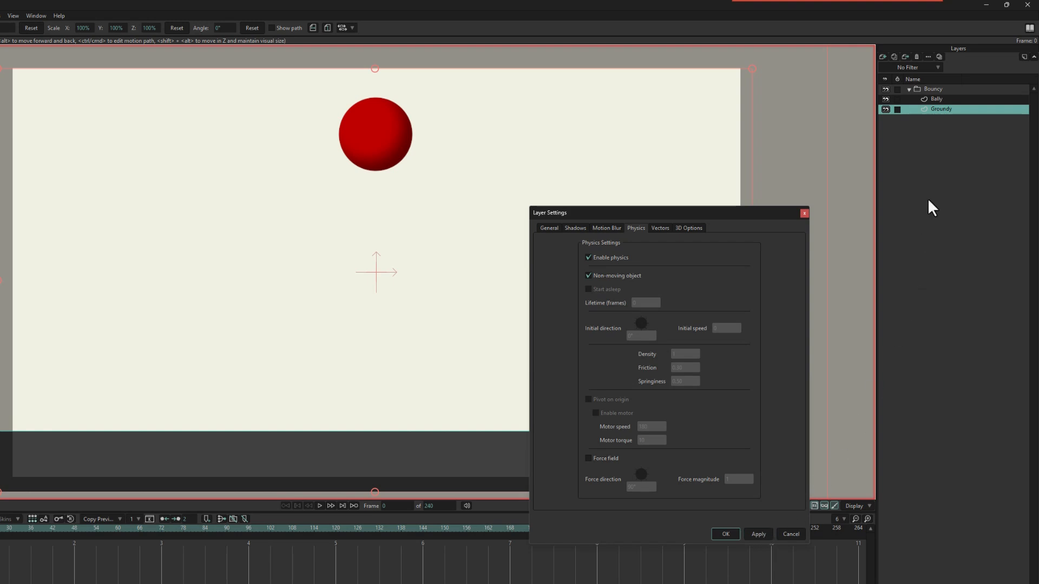
click(939, 99)
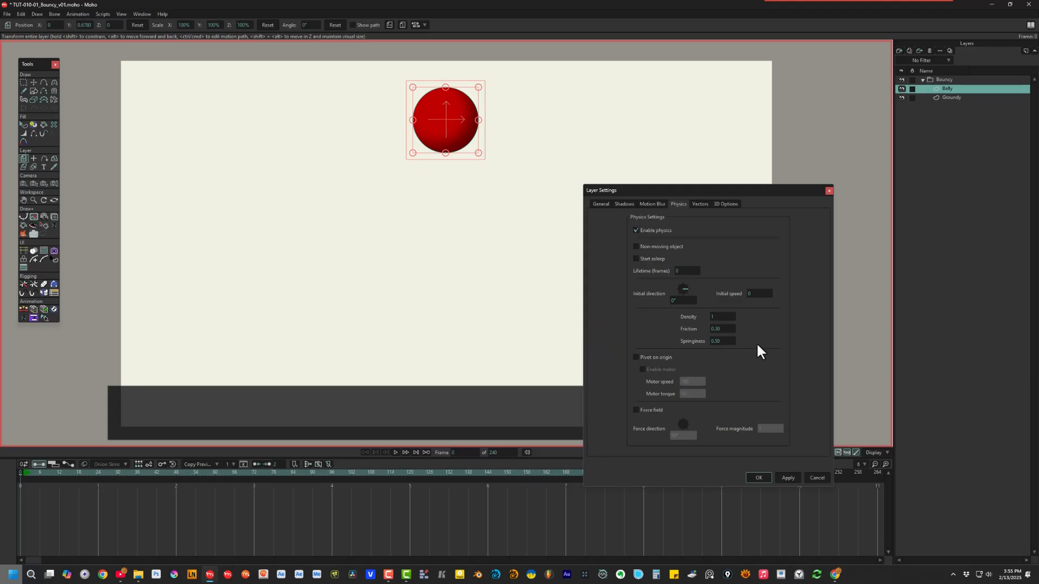
Step: Play the simulation to watch the ball drop onto the slab, then rewind to frame 0
key(space)
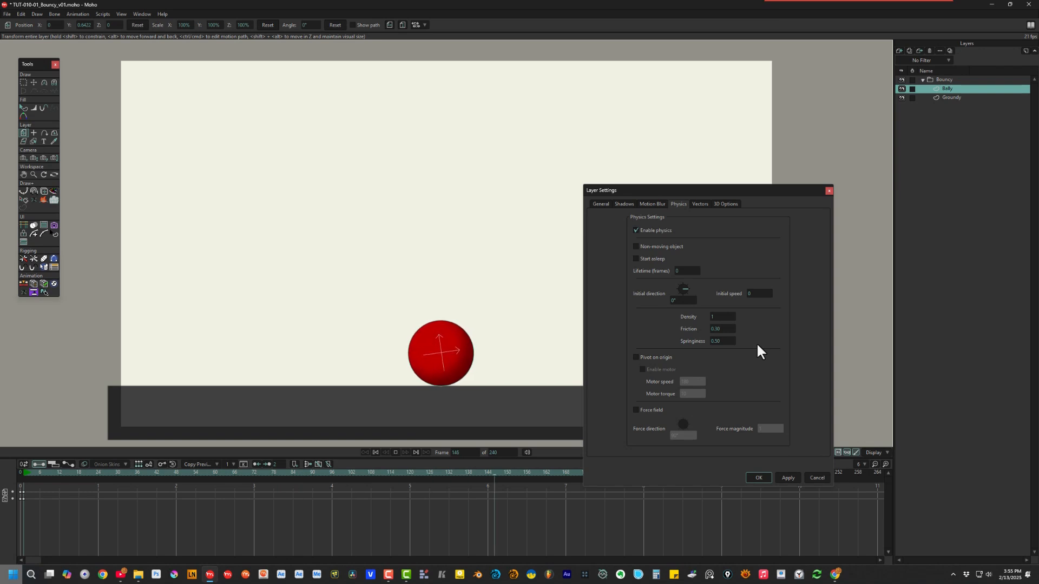
key(space)
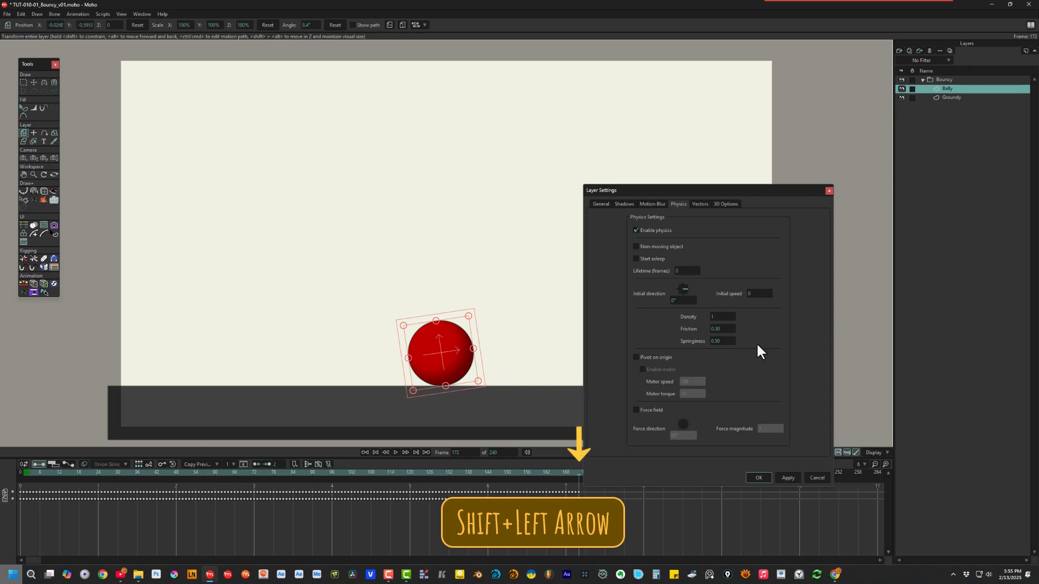
key(shift+Left)
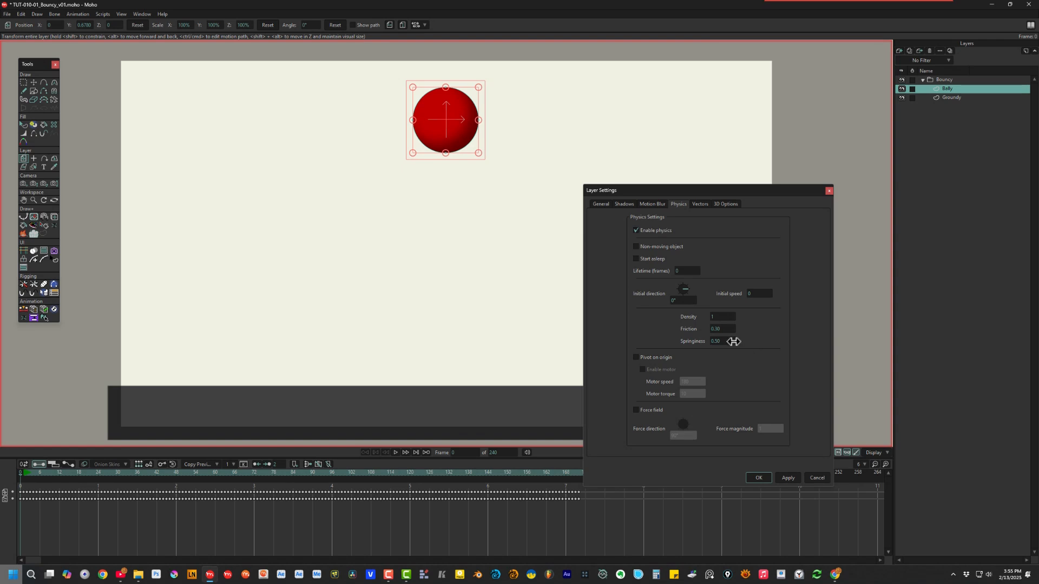
Step: Set Bally's springiness to 1, test the bounce, then enter friction 0
click(734, 341)
text(1)
click(793, 477)
key(space)
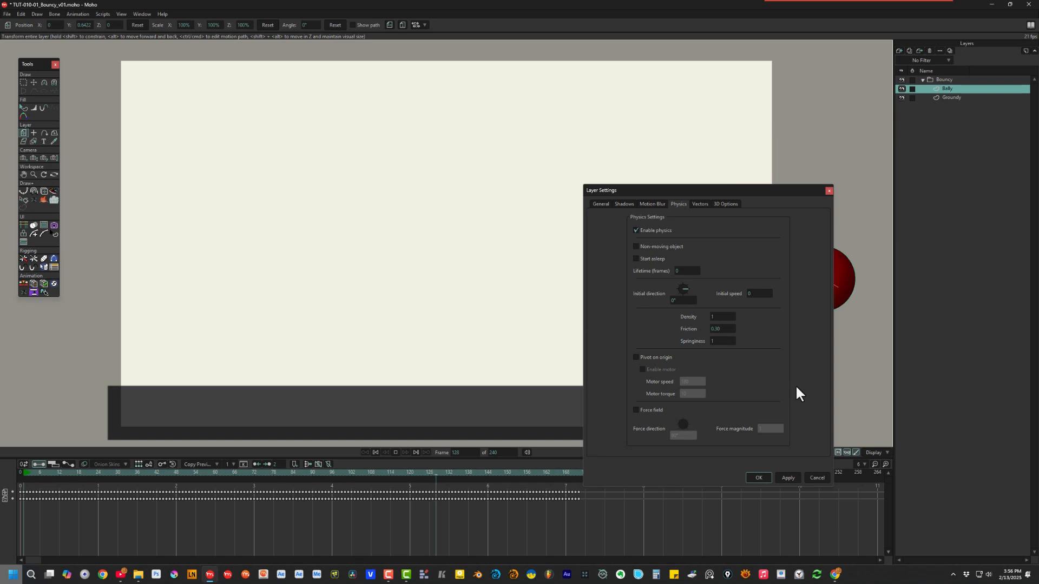
key(space)
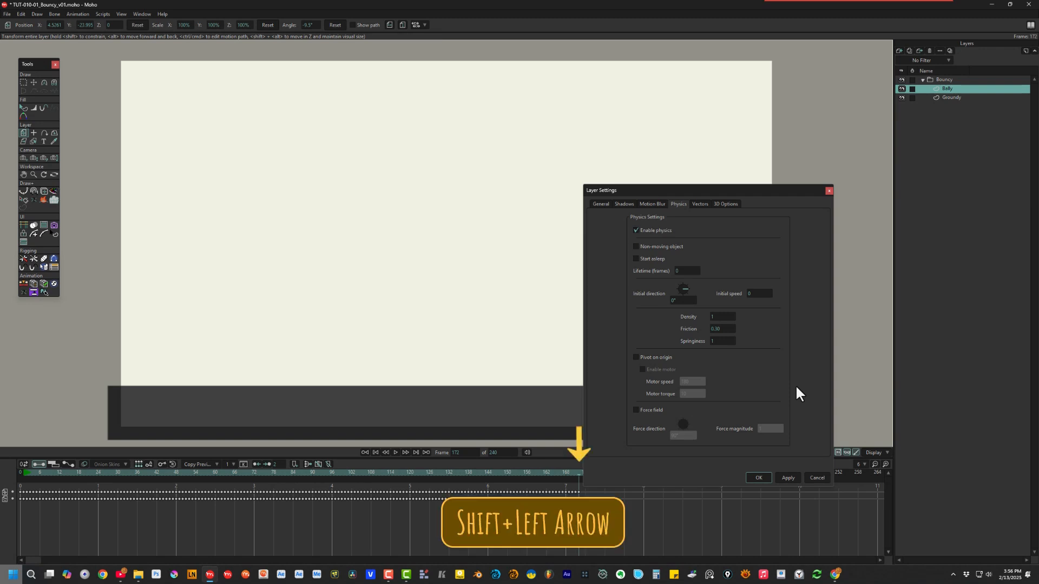
key(shift+Left)
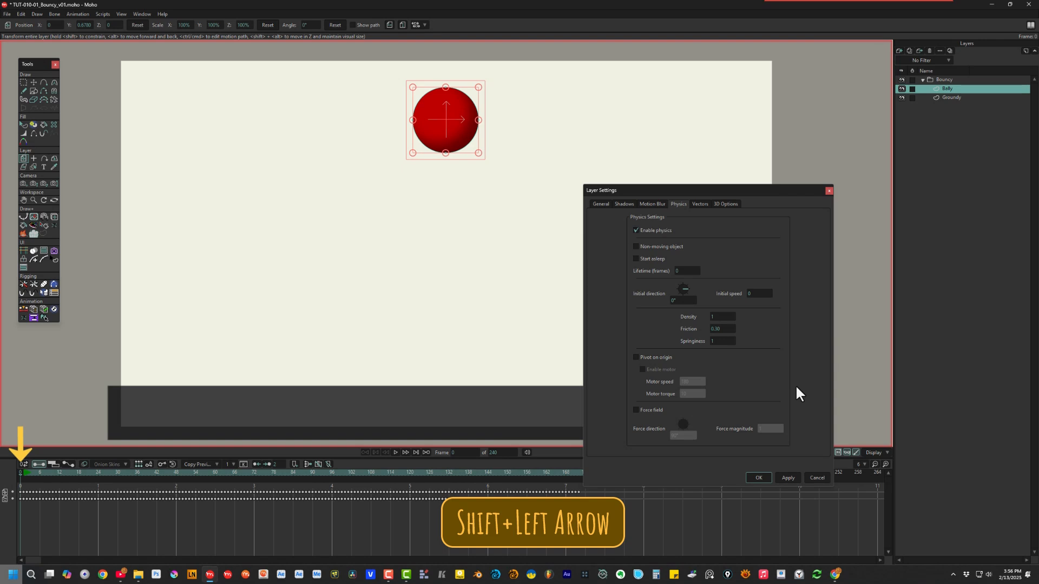
click(727, 329)
text(0)
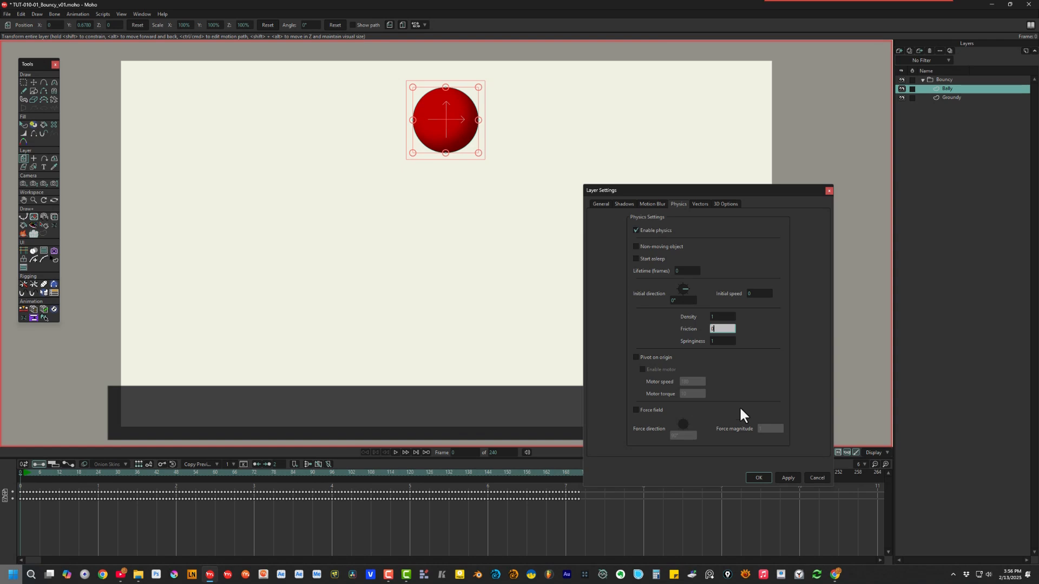
Step: Apply the ball's friction of 0 and play the bounce
click(789, 477)
key(space)
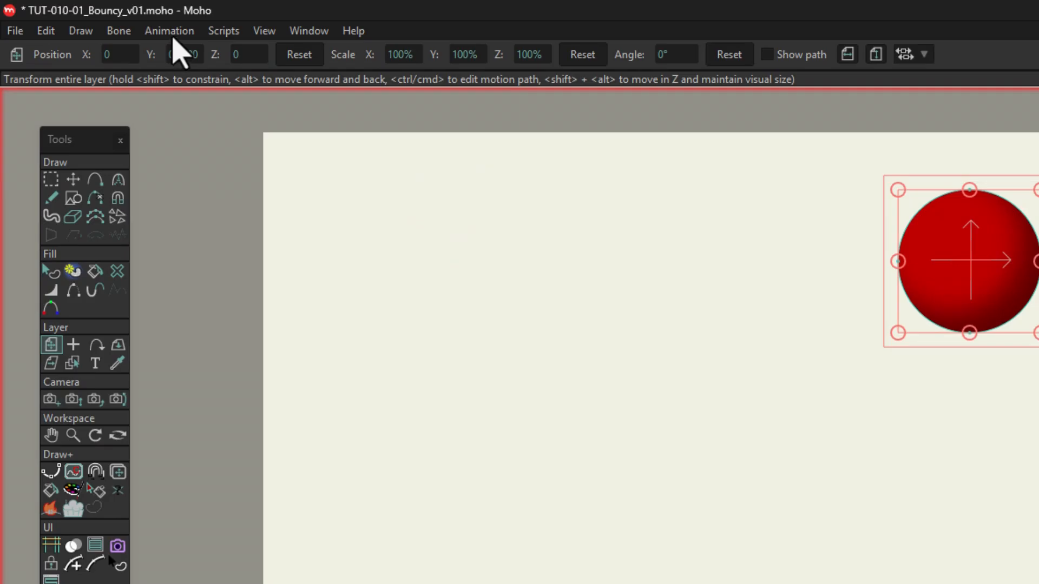
click(78, 14)
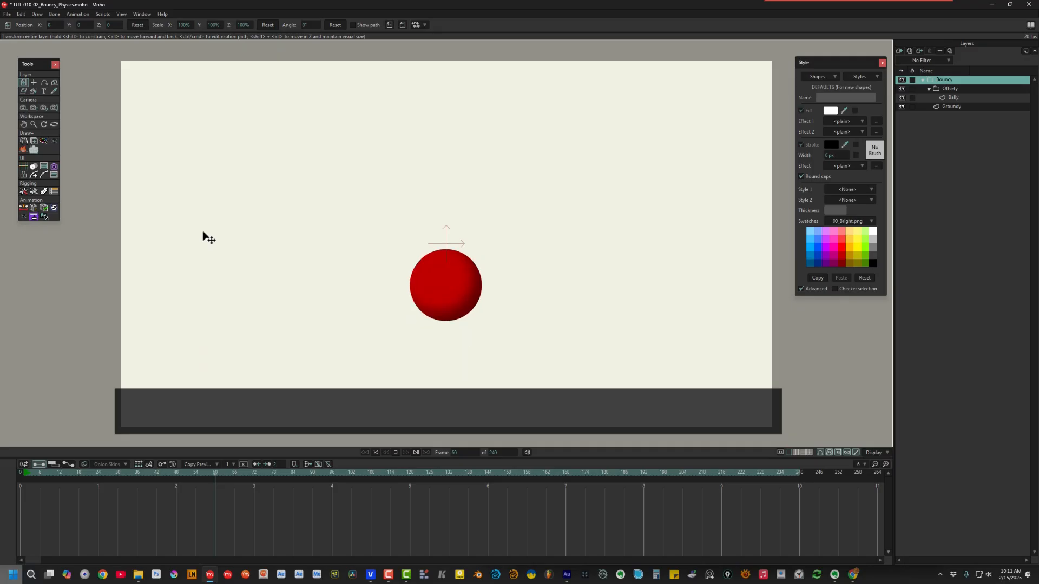
Step: Replay the frictionless ball's 240-frame bounce from the beginning
click(10, 15)
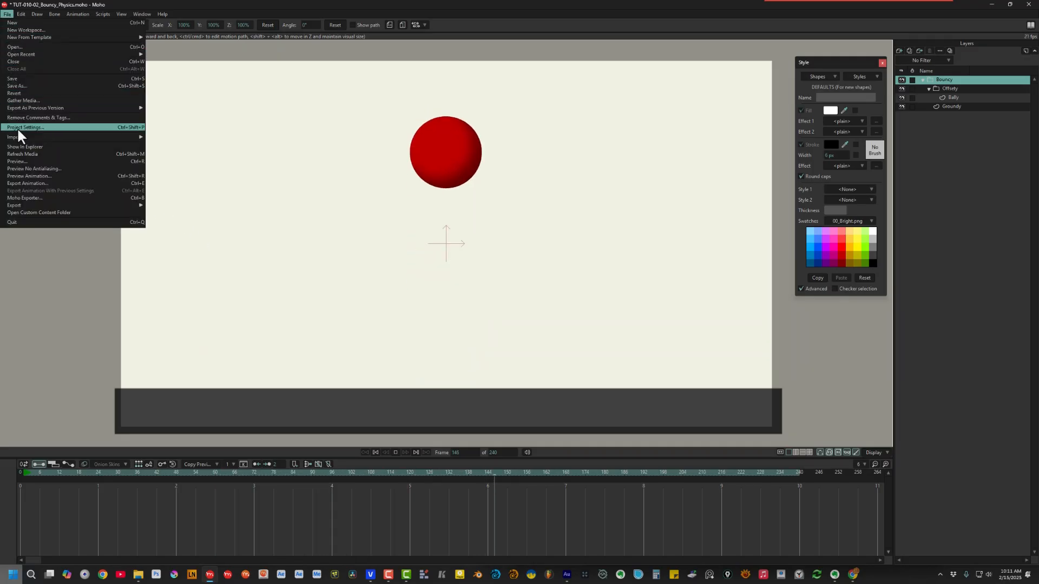
click(35, 174)
key(space)
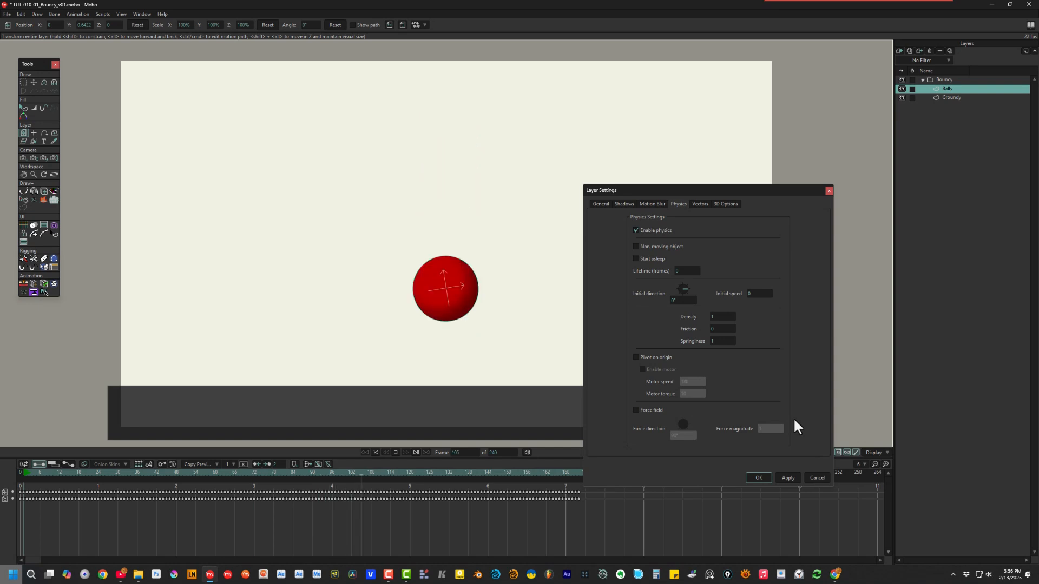
Step: Rewind to frame 0 and close the ball's physics settings, keeping friction 0 and springiness 1
key(space)
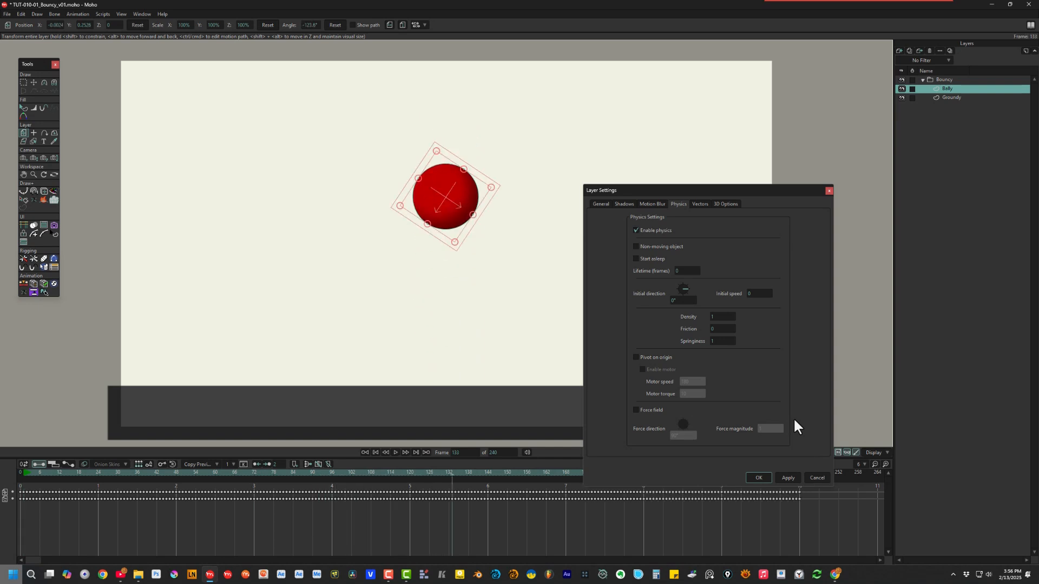
key(shift+Left)
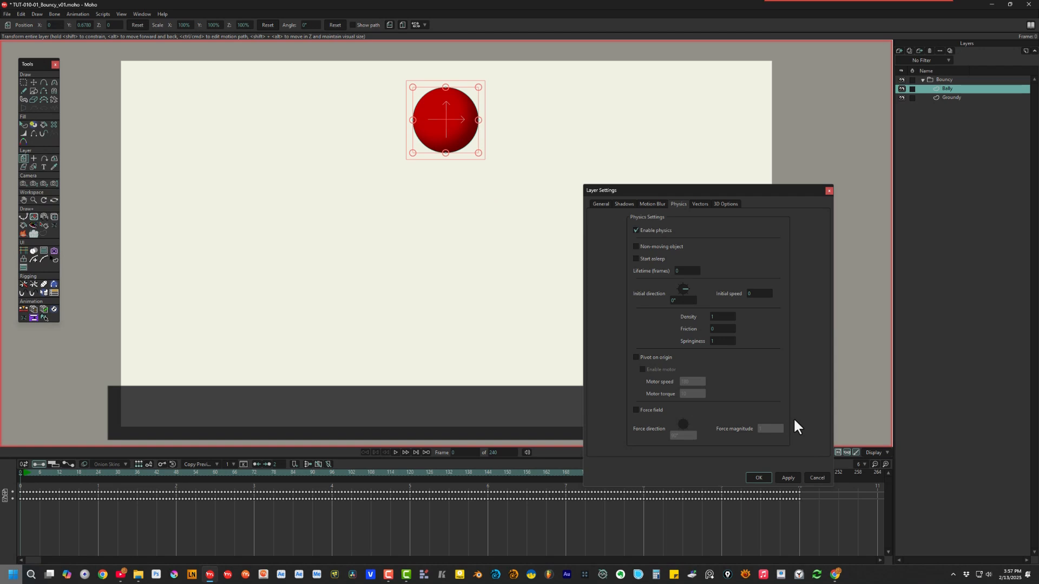
click(759, 478)
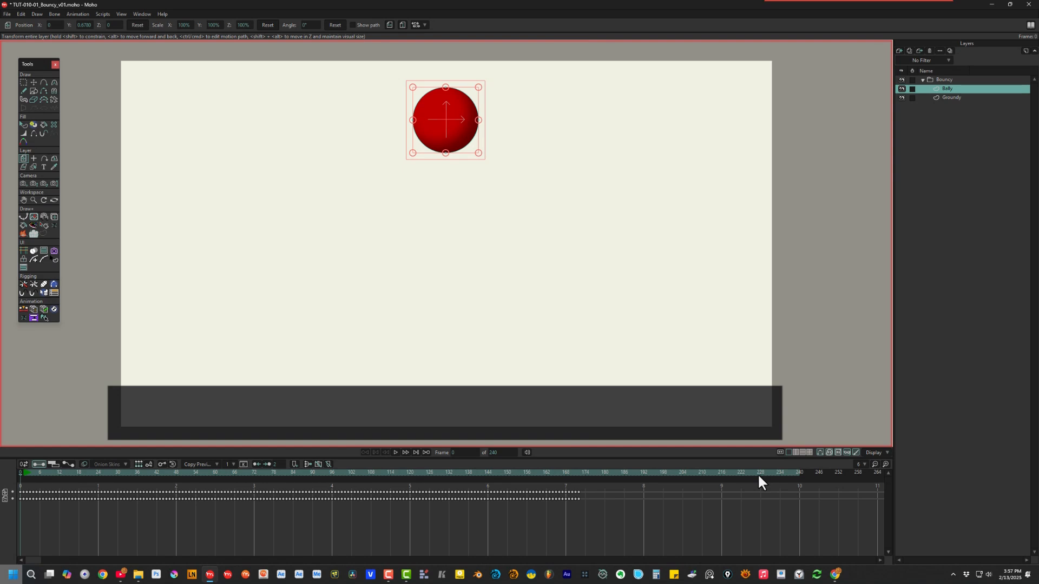
Step: Play the bounce through once, then stop and rewind to frame 0
key(space)
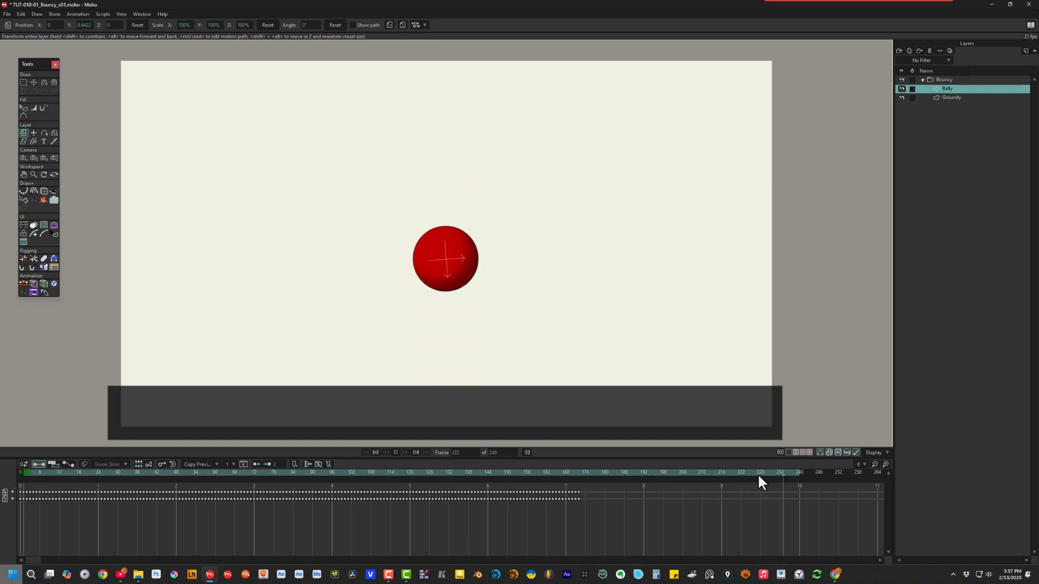
key(space)
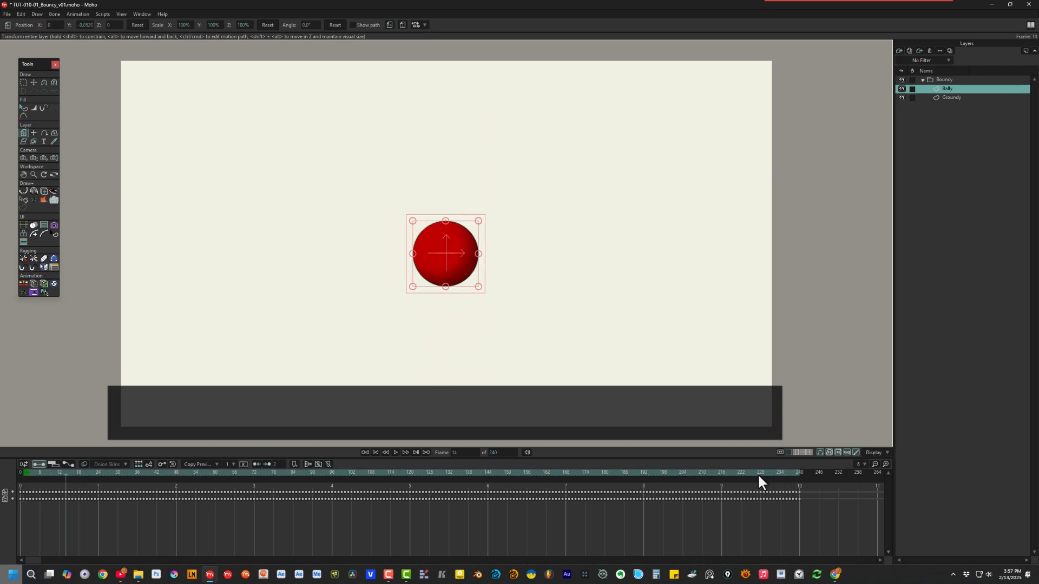
key(ctrl+shift+Left)
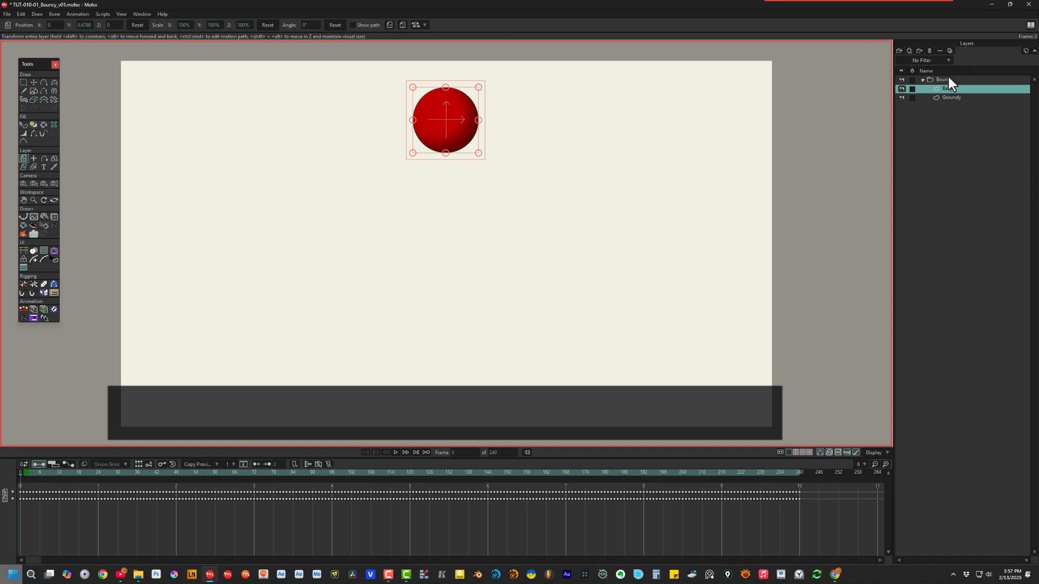
Step: Untick Enable physics in the Bouncy group's layer settings and apply it
click(930, 78)
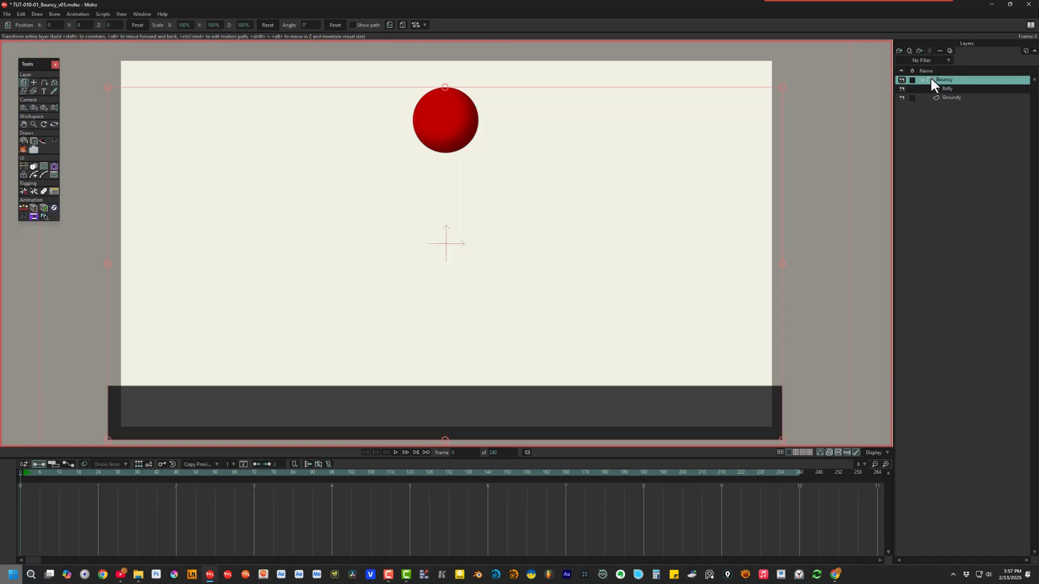
double_click(930, 79)
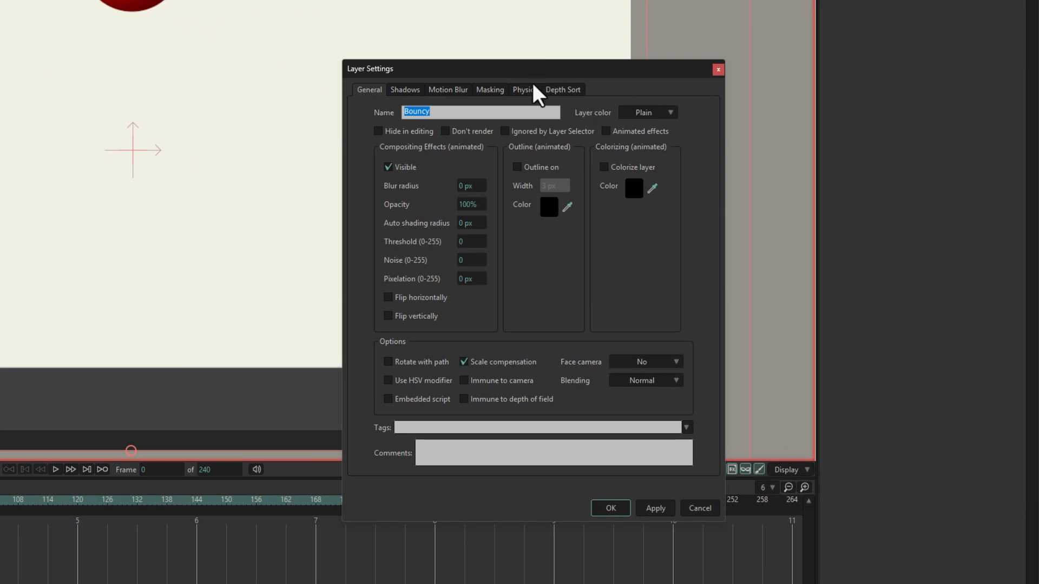
click(528, 89)
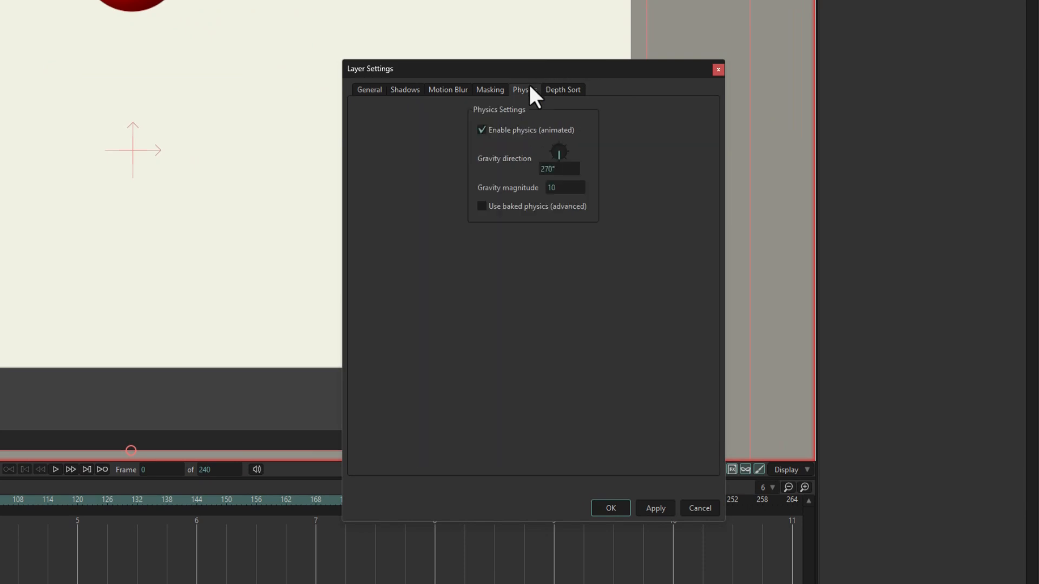
click(481, 130)
click(641, 508)
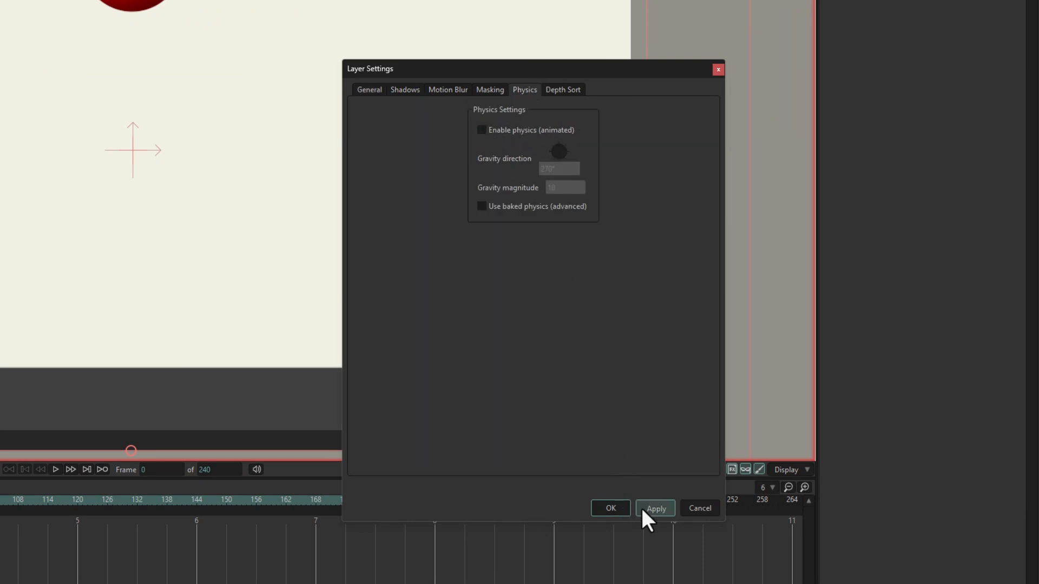
click(610, 509)
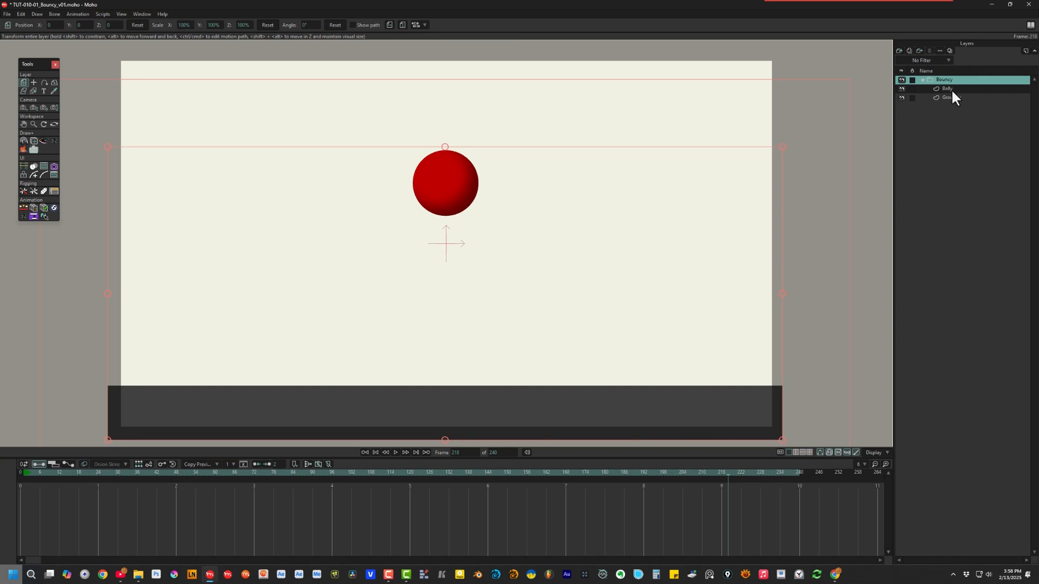
click(948, 89)
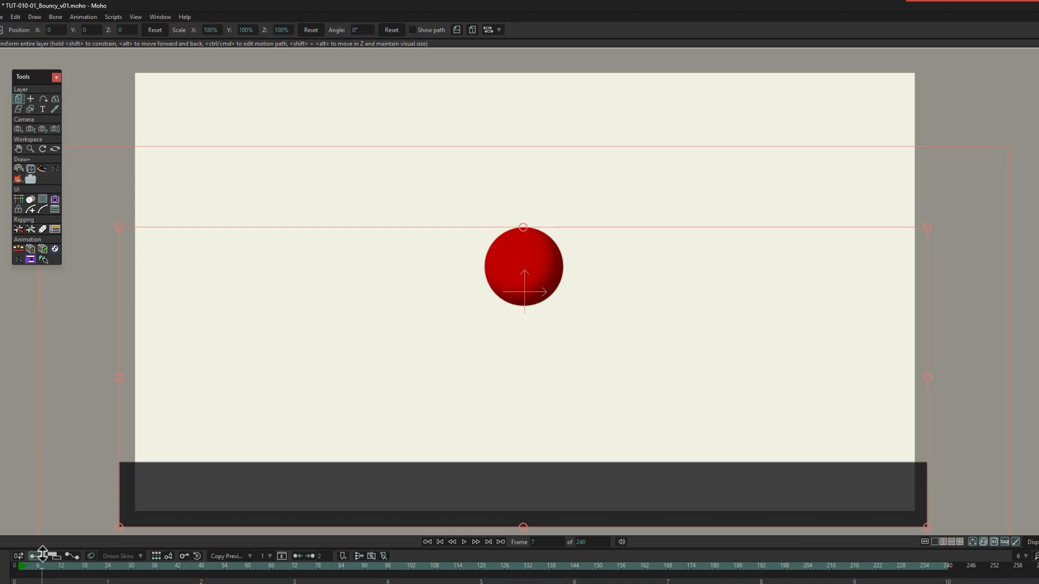
Step: Play the animation, then render a preview of frame 220
key(space)
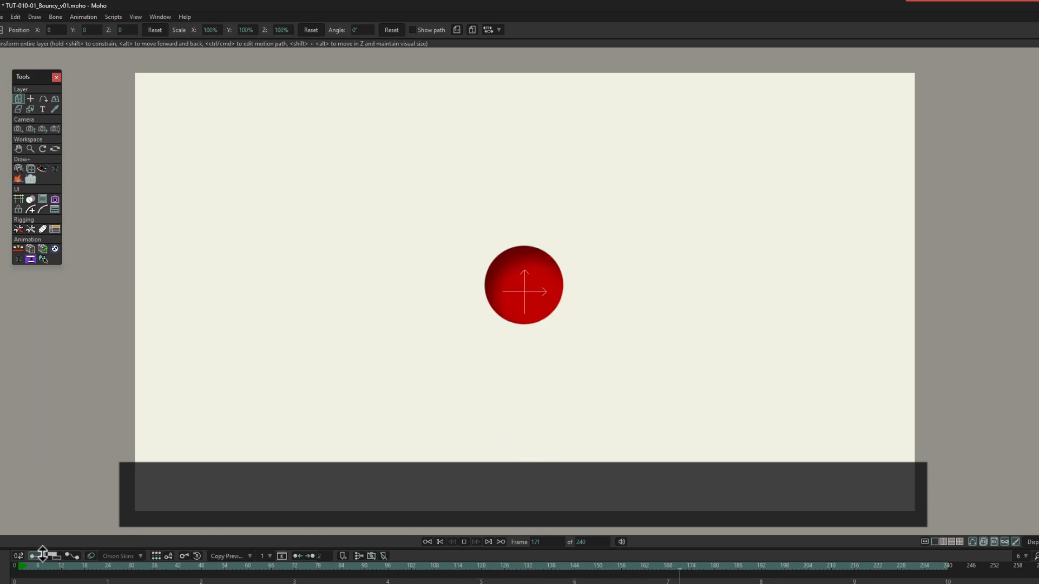
key(space)
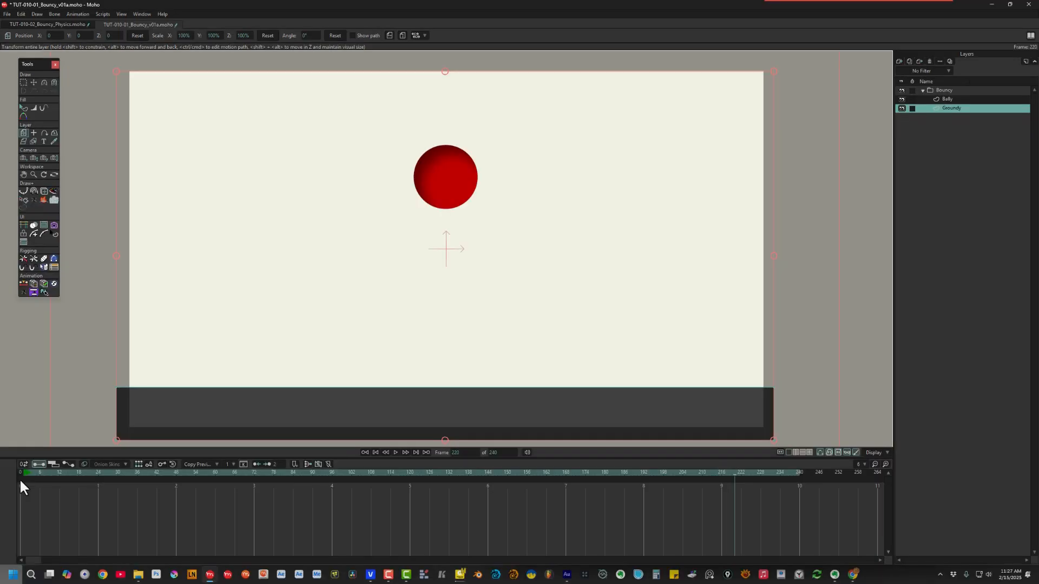
key(ctrl+r)
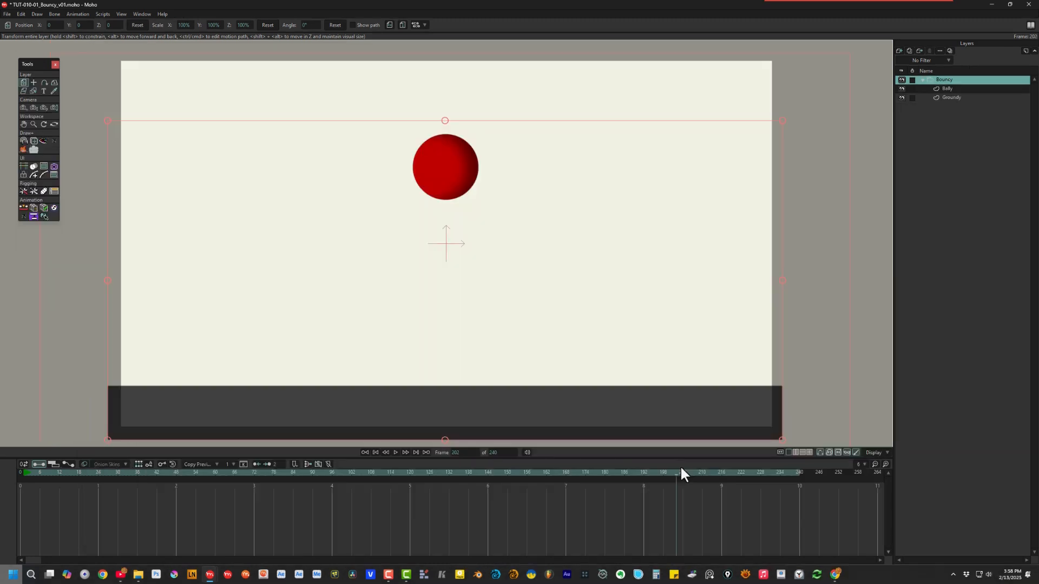
Step: Scrub frames 202–216 to check the bounce, and toggle GPU caching in the Display options
drag(680, 468, 728, 471)
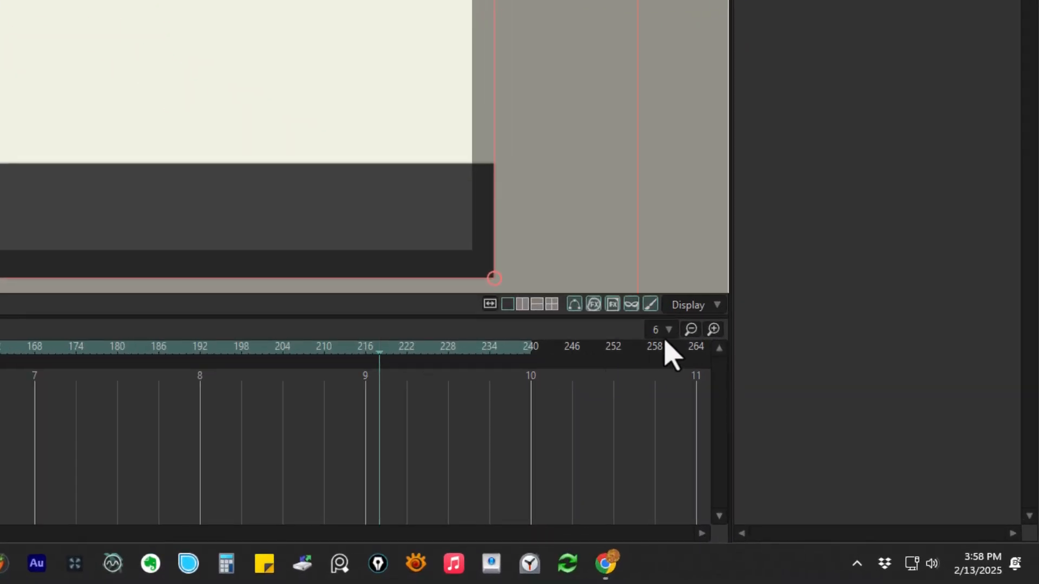
click(689, 306)
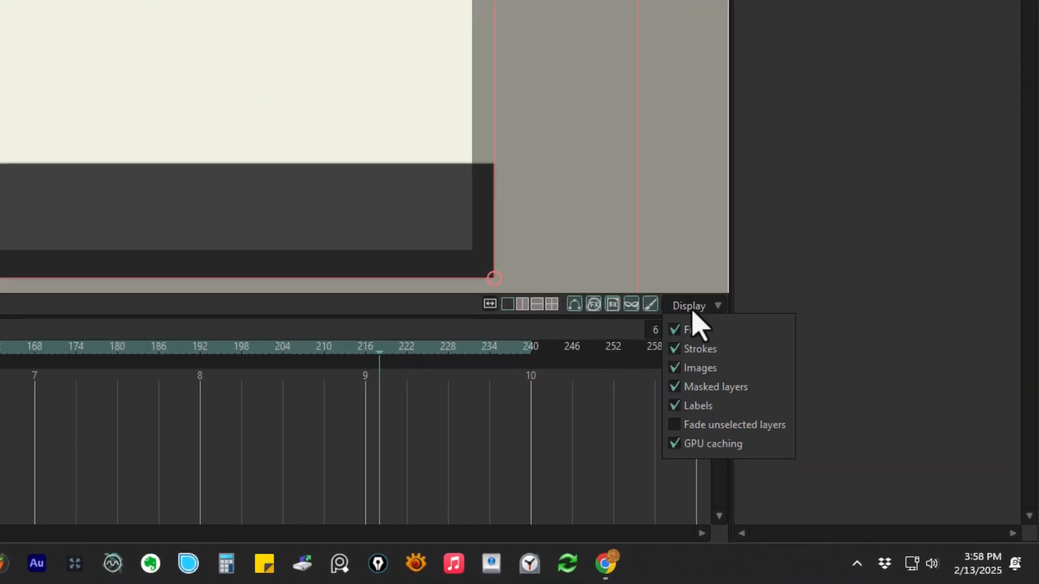
click(677, 444)
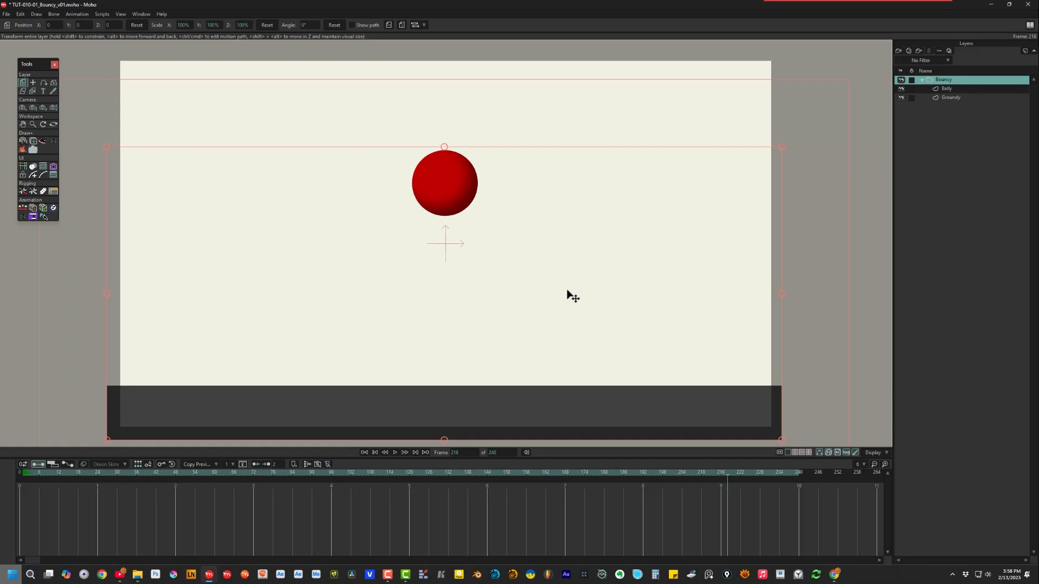
Step: On the Bally layer, delete all top-row keys after frame 25 using Select Keys To Right
click(950, 88)
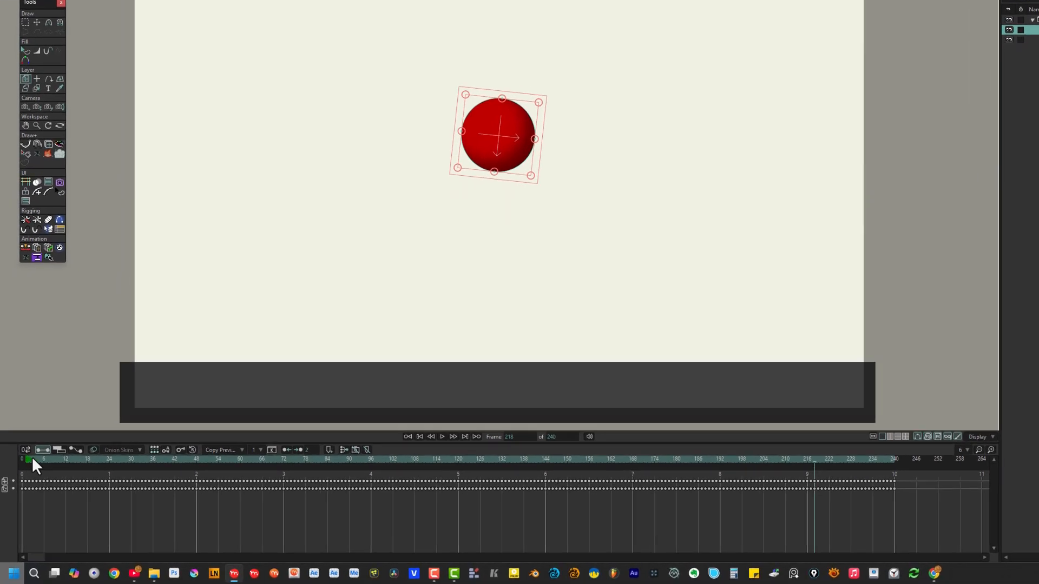
click(31, 472)
drag(35, 455, 112, 453)
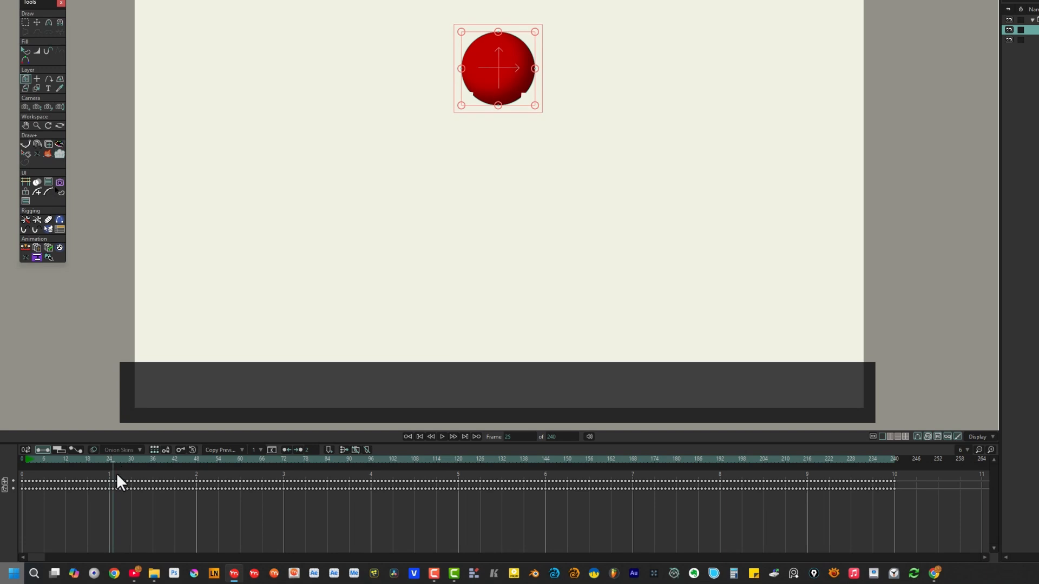
click(115, 480)
right_click(116, 480)
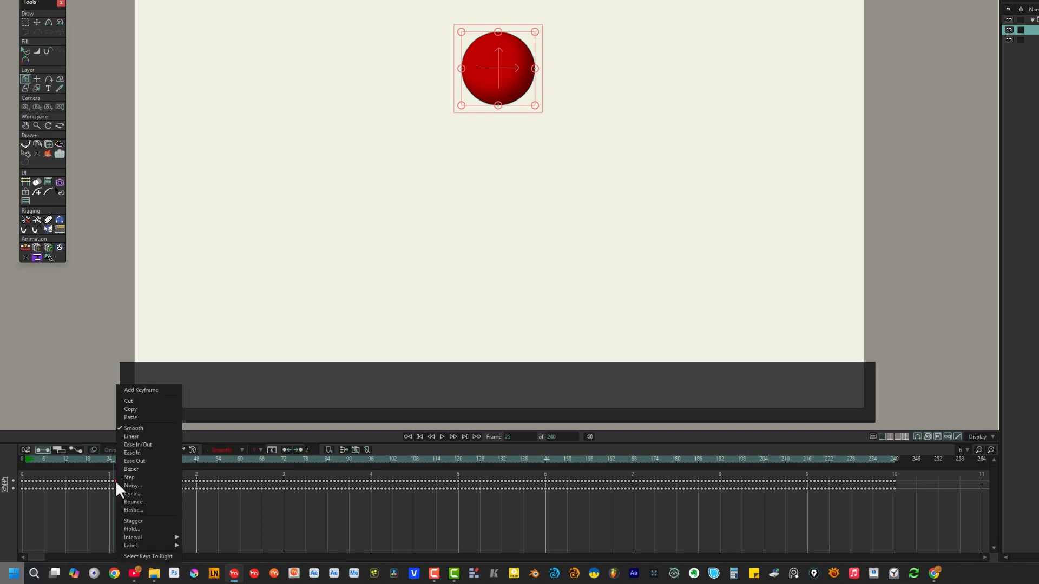
click(131, 556)
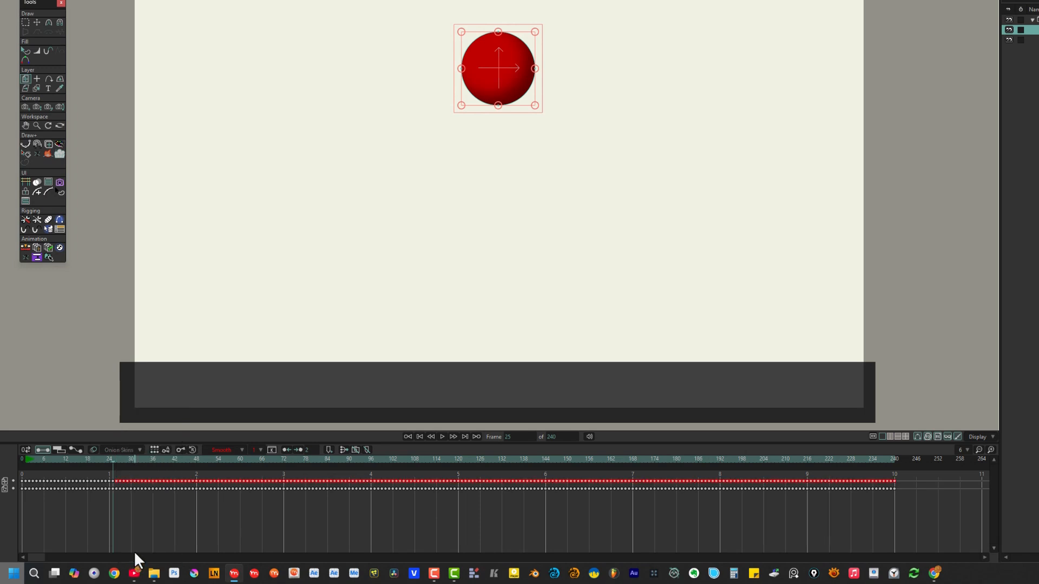
key(Delete)
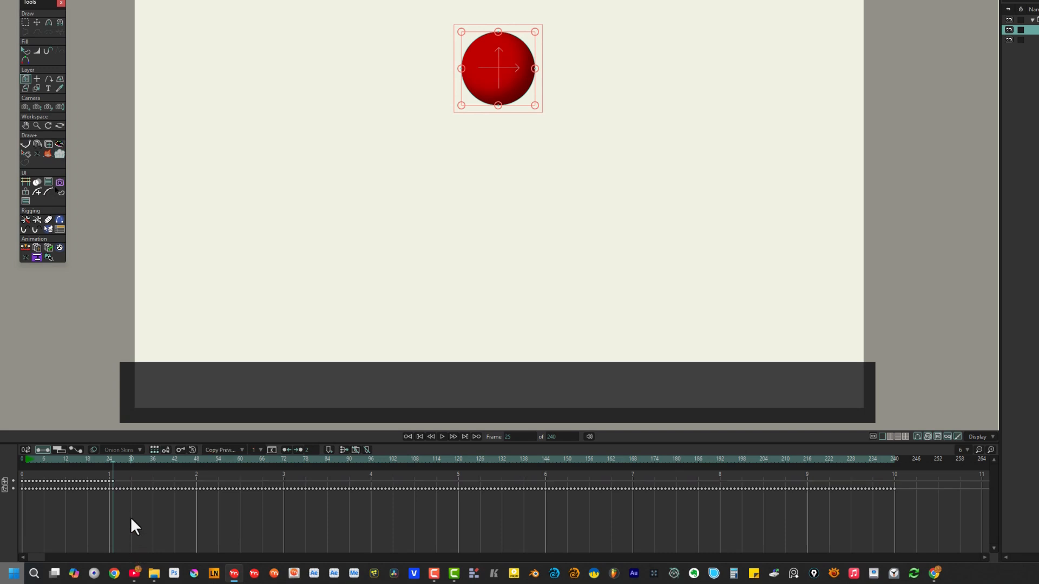
Step: Delete the lower row's keys after frame 25 the same way
click(116, 487)
right_click(115, 486)
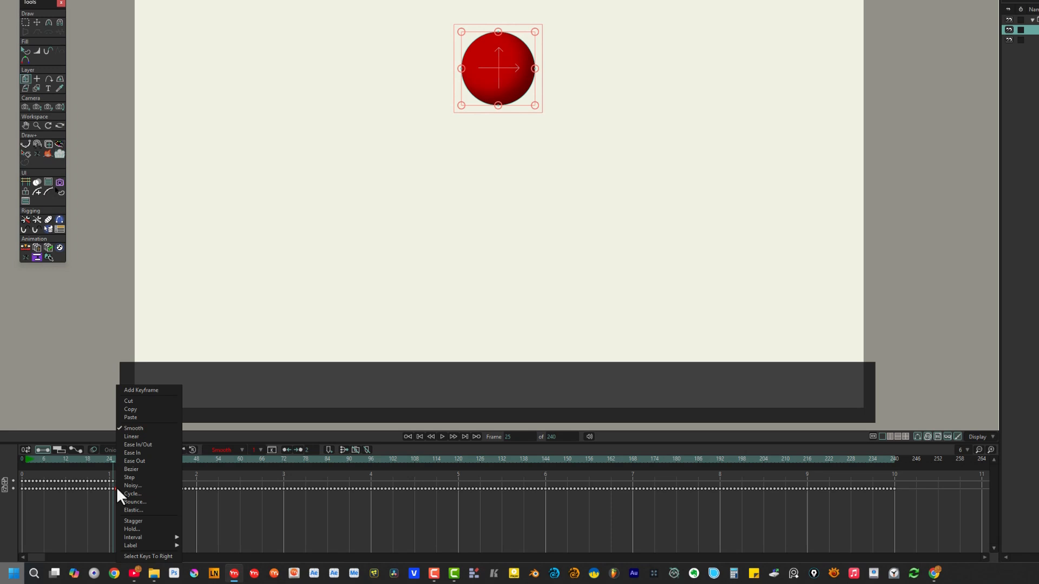
click(137, 554)
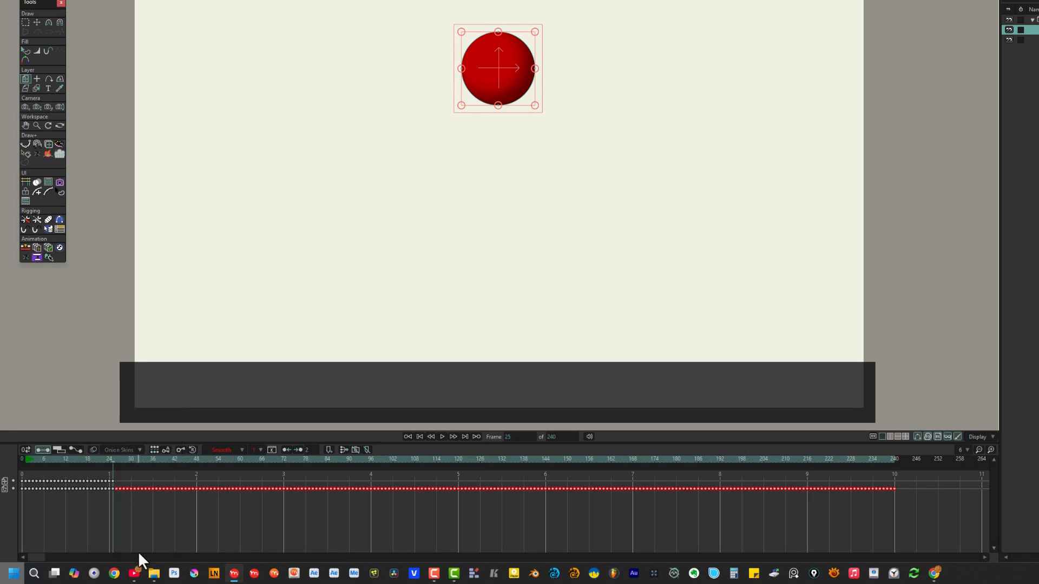
key(Delete)
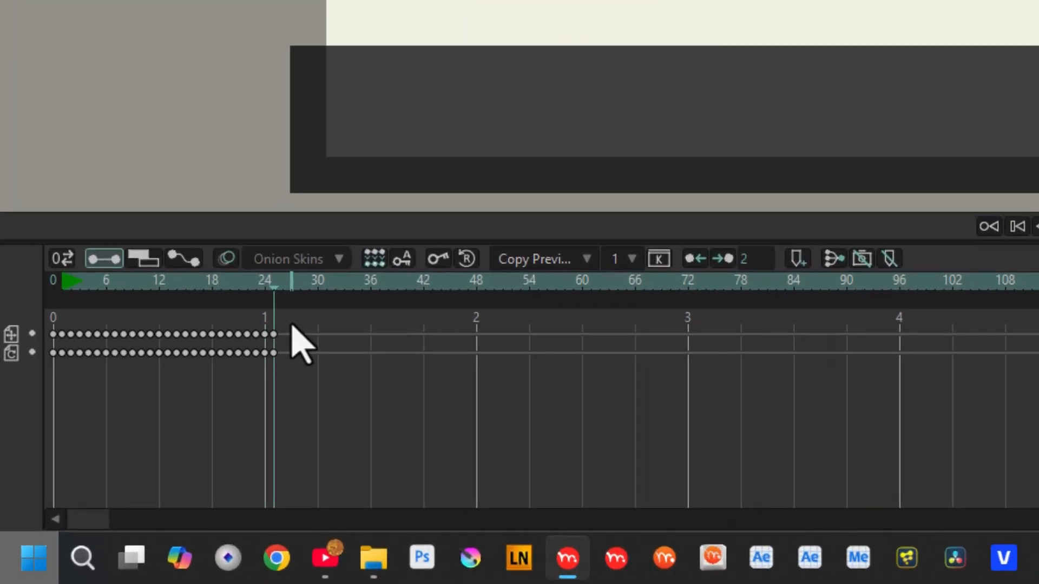
Step: Set both frame 25 keys to Cycle back to absolute frame 2, then play the loop
drag(292, 326, 71, 325)
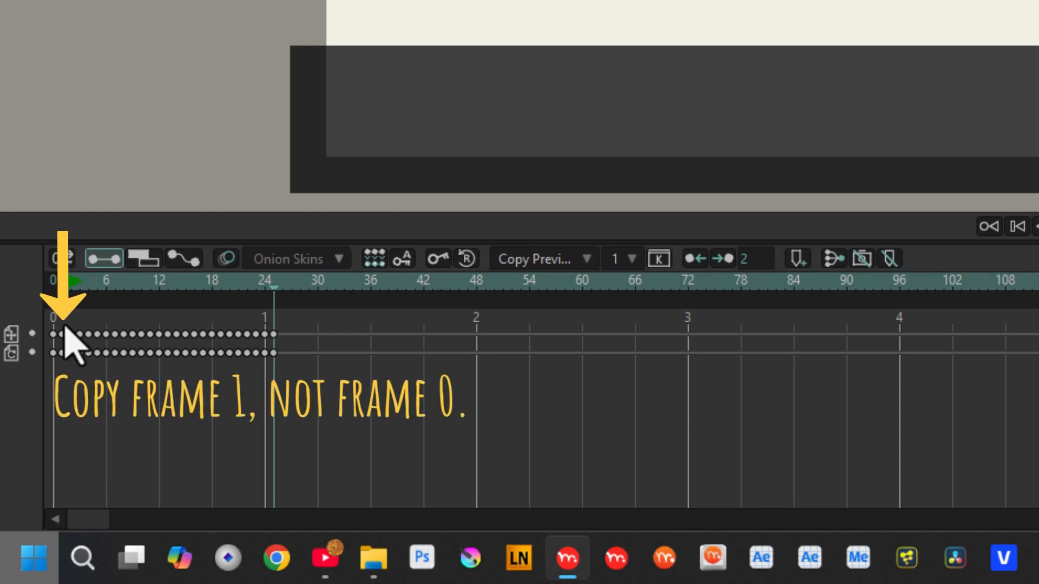
click(63, 352)
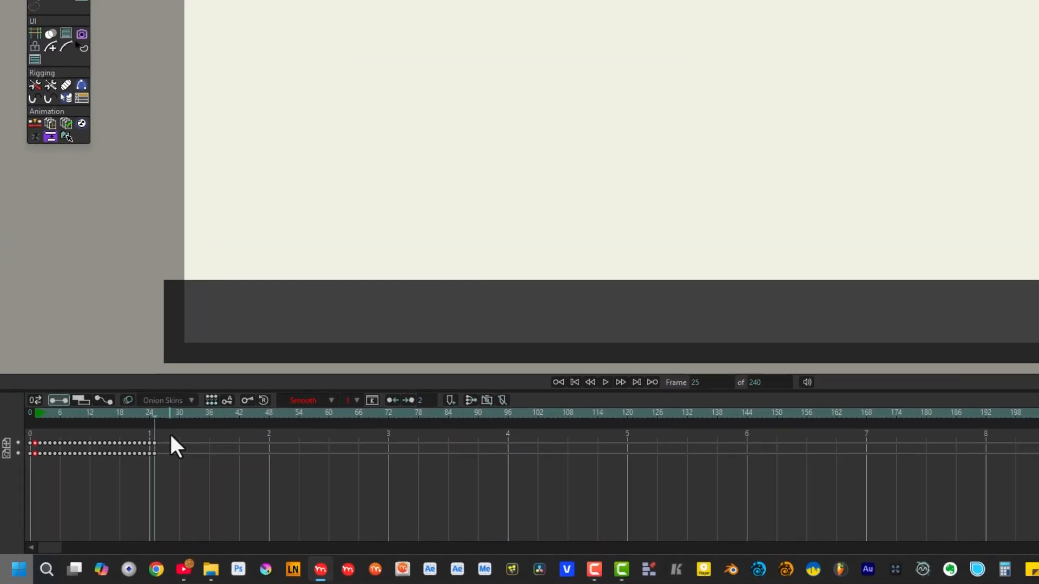
drag(302, 319, 290, 341)
drag(155, 452, 154, 451)
right_click(154, 452)
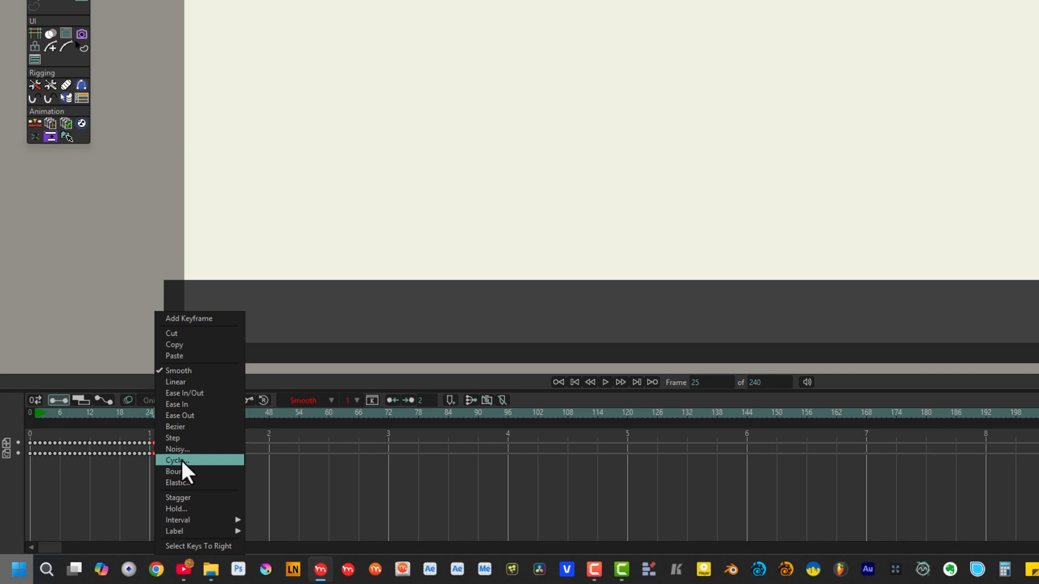
click(181, 460)
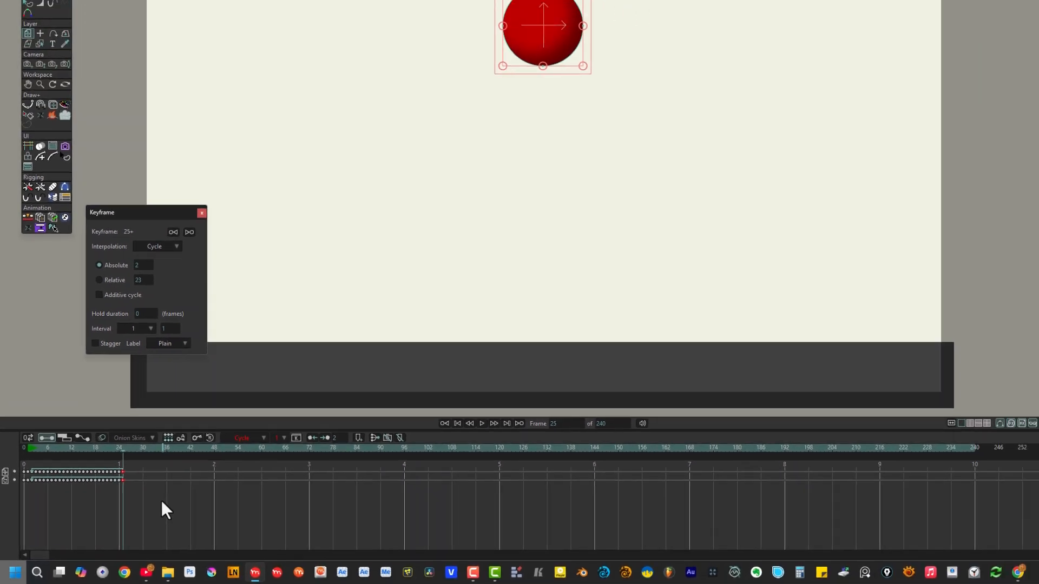
key(space)
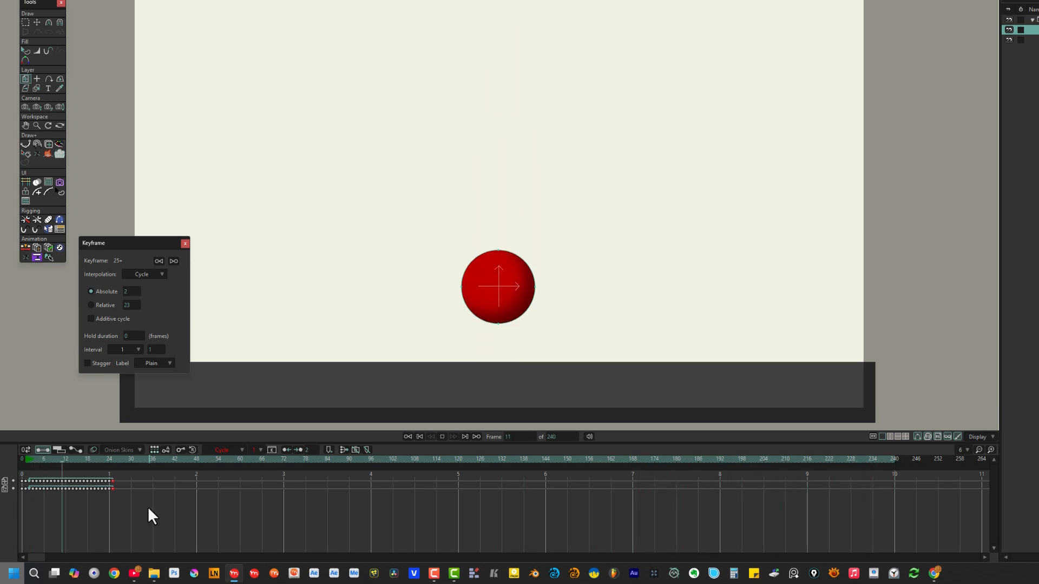
key(space)
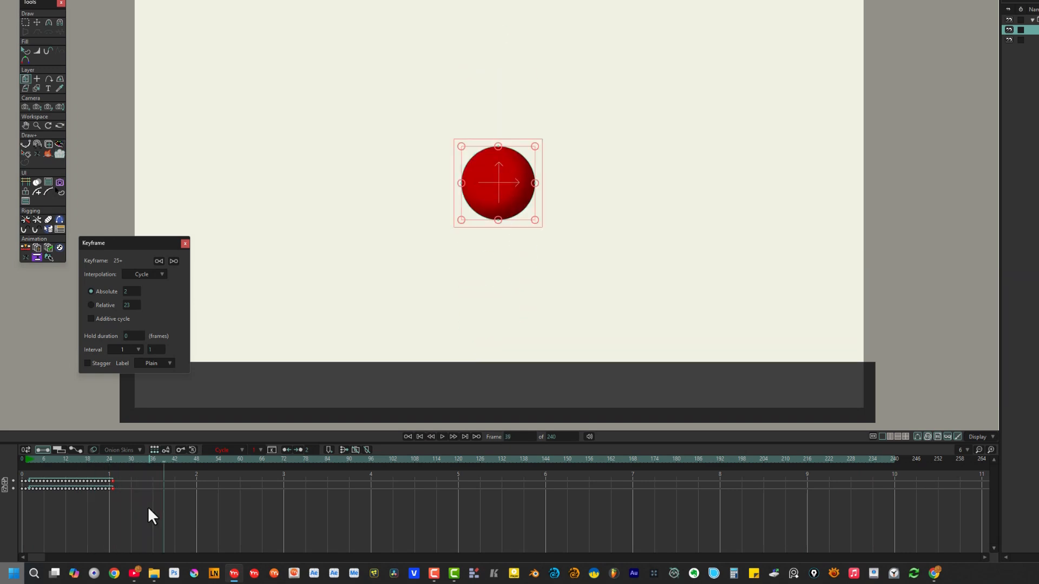
key(ctrl+shift+Left)
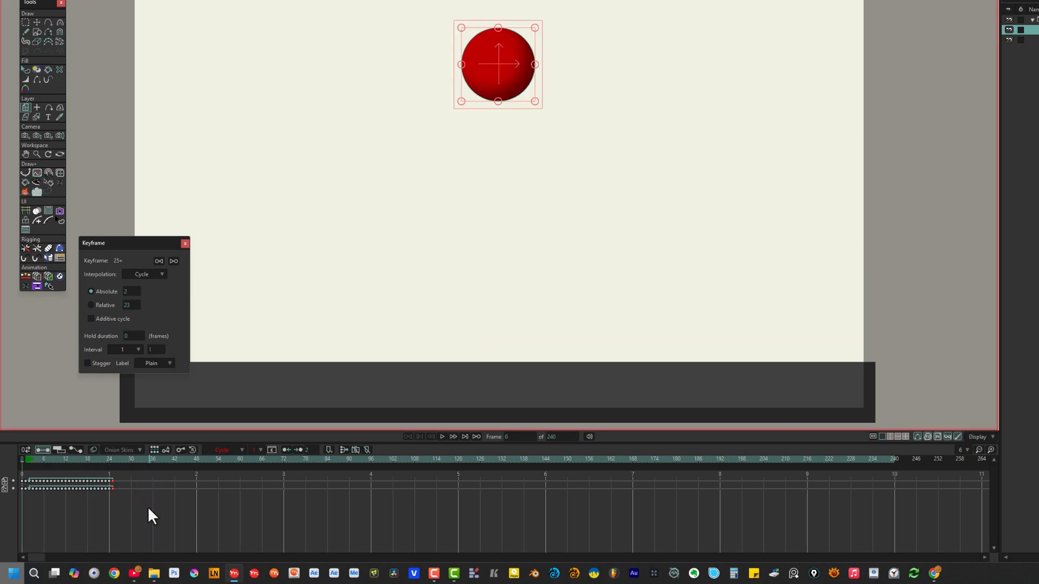
drag(35, 456, 60, 455)
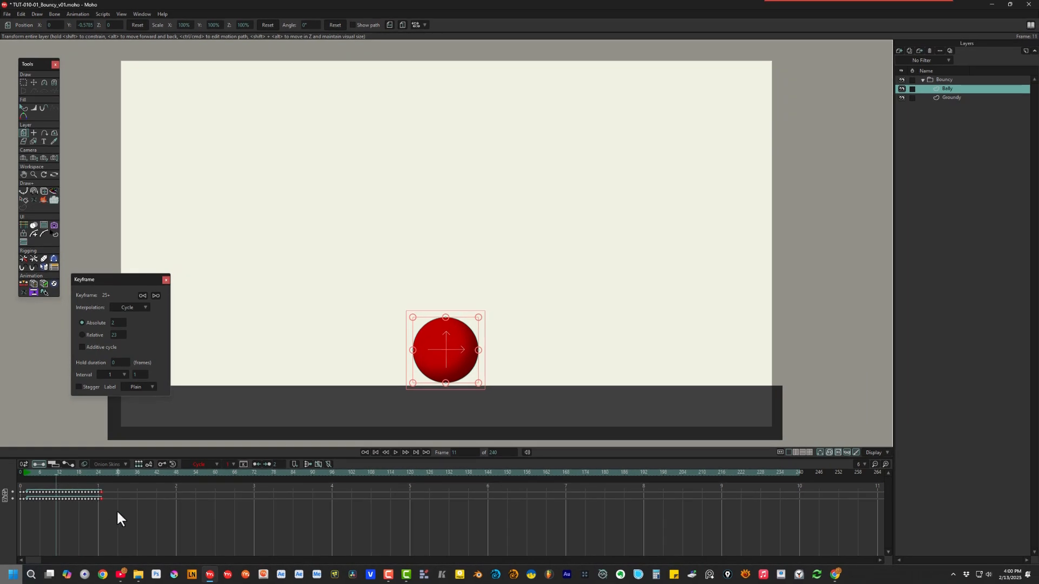
key(ctrl+shift+Left)
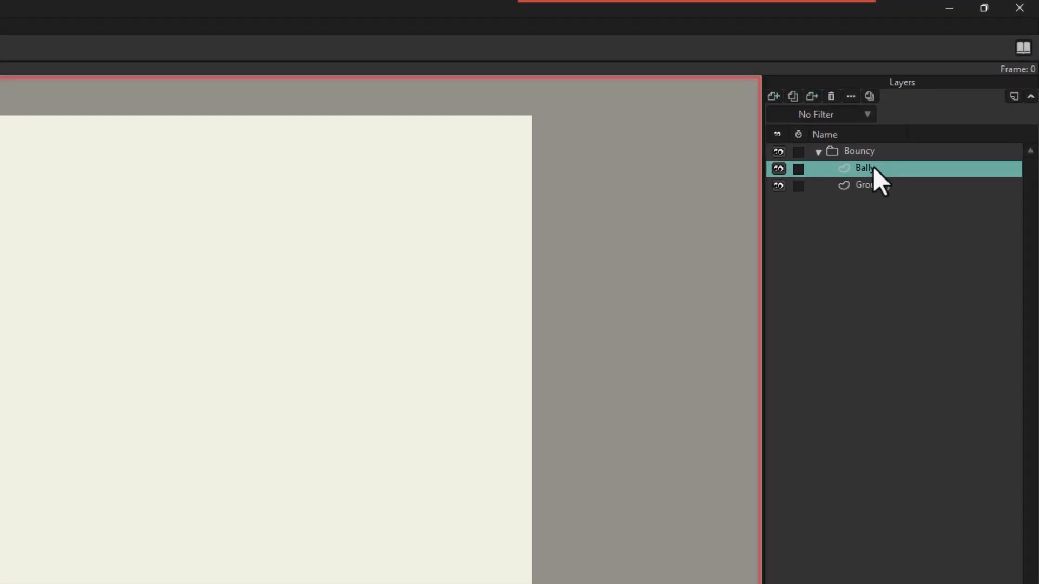
Step: Group Bally into a new Offset group inside Bouncy and nudge it with Transform Layer
right_click(873, 166)
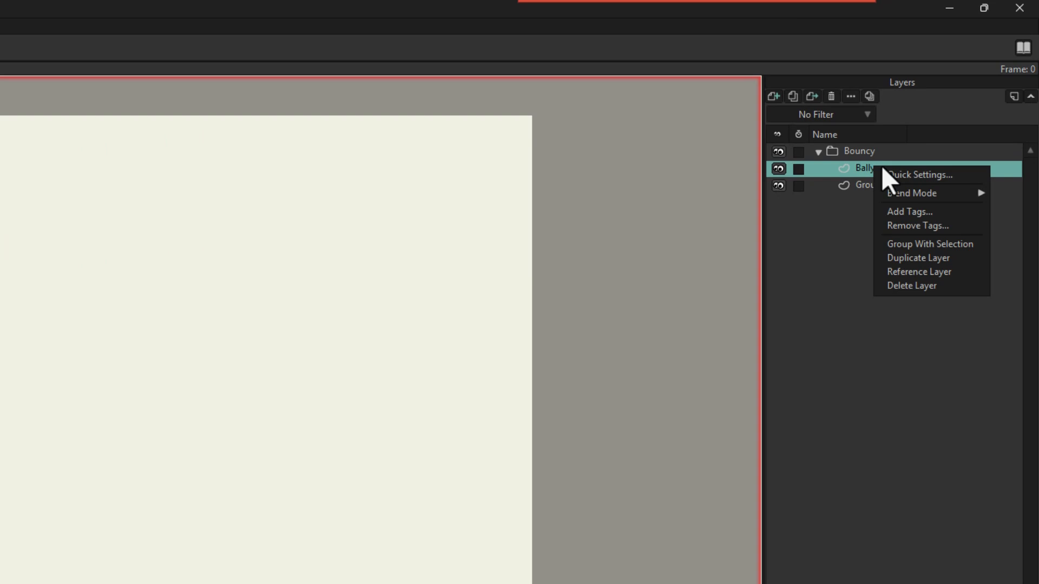
click(905, 244)
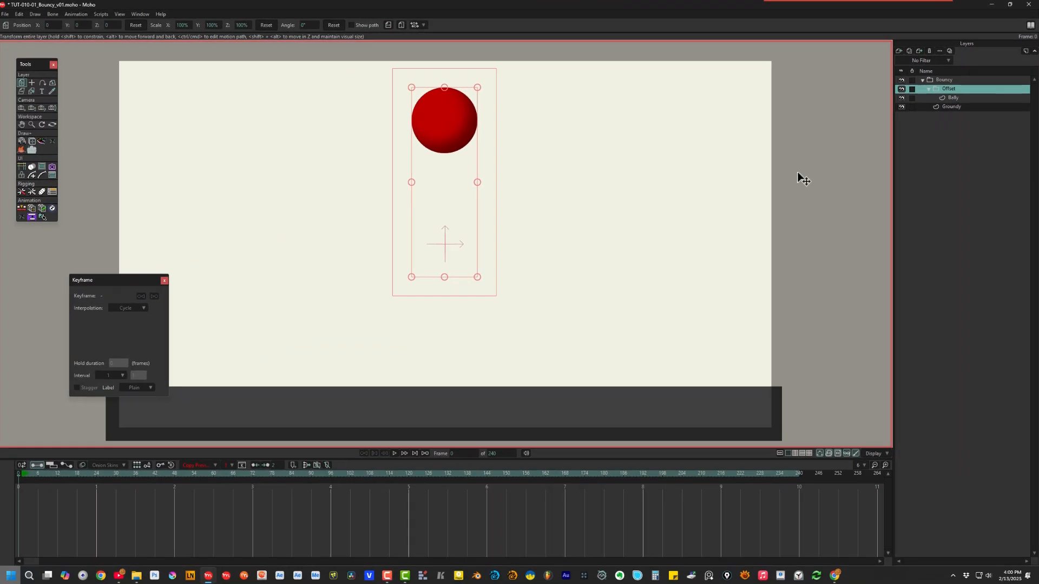
mouse_move(56, 470)
mouse_down()
mouse_move(72, 472)
mouse_move(56, 467)
mouse_up()
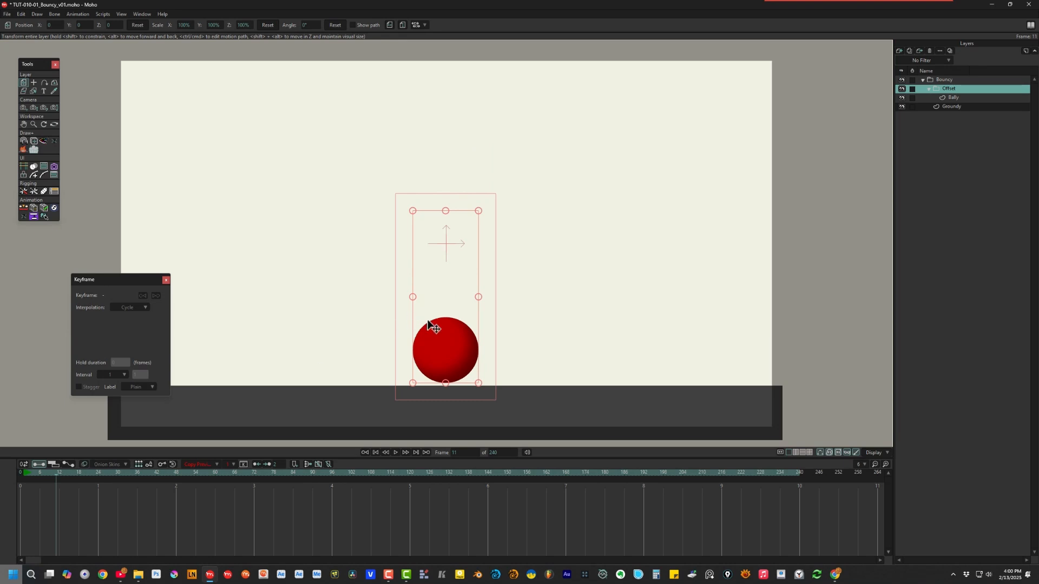
click(22, 82)
drag(455, 347, 456, 346)
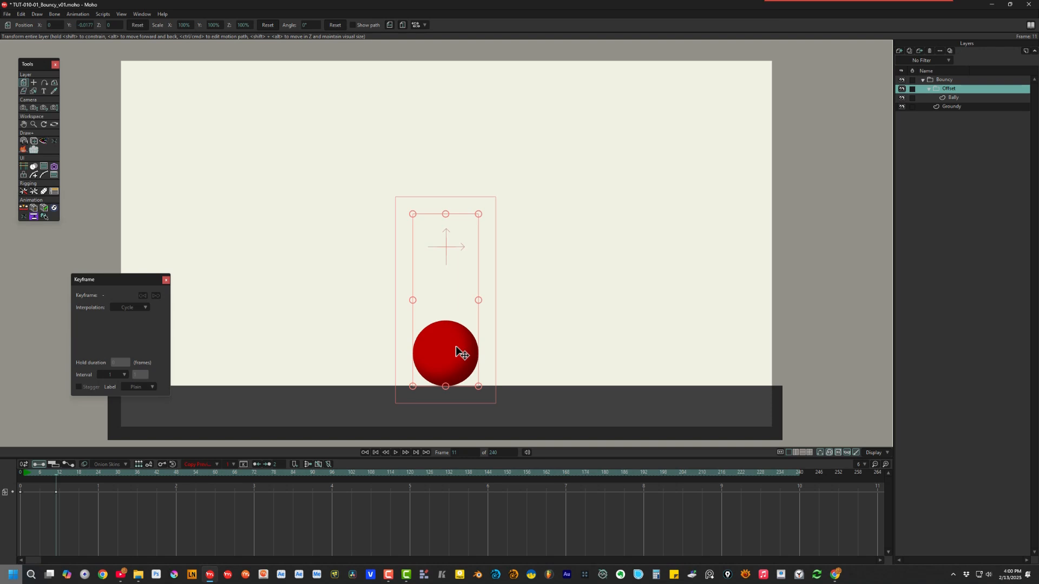
Step: Paste the Offset group's frame-11 position key at frame 0, then review the fall to frame 10
click(56, 492)
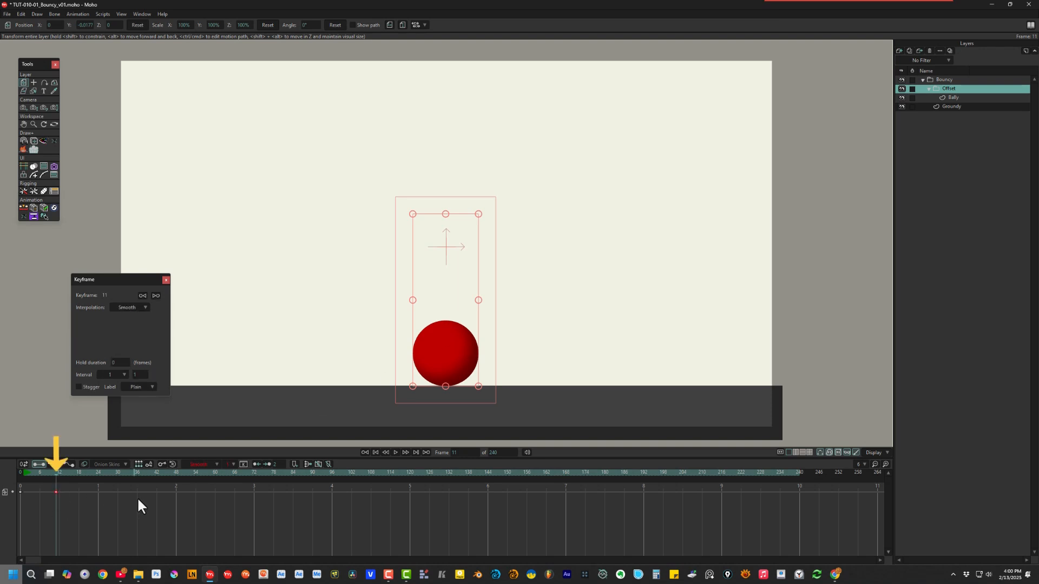
click(24, 472)
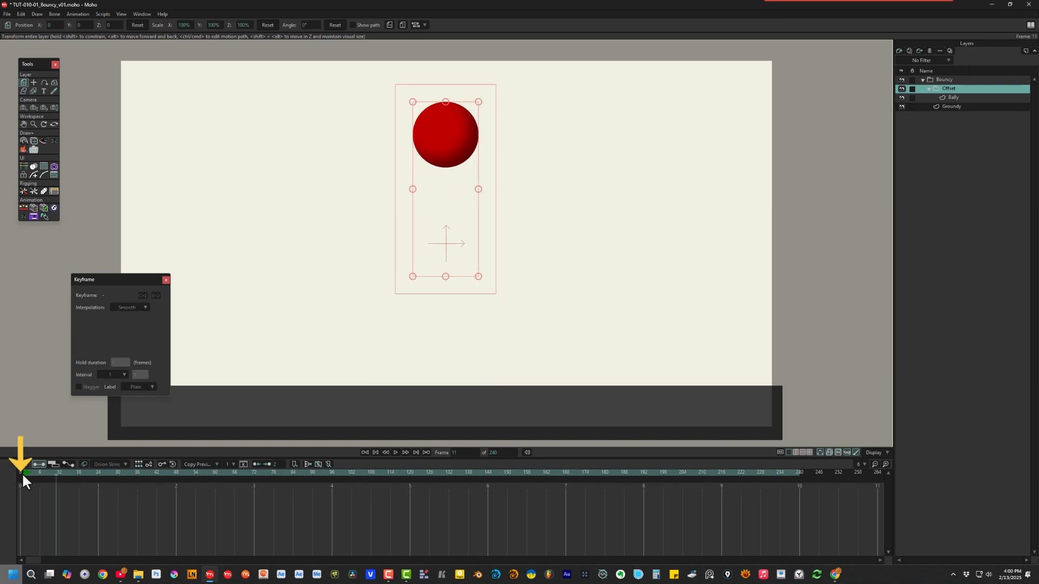
key(ctrl+v)
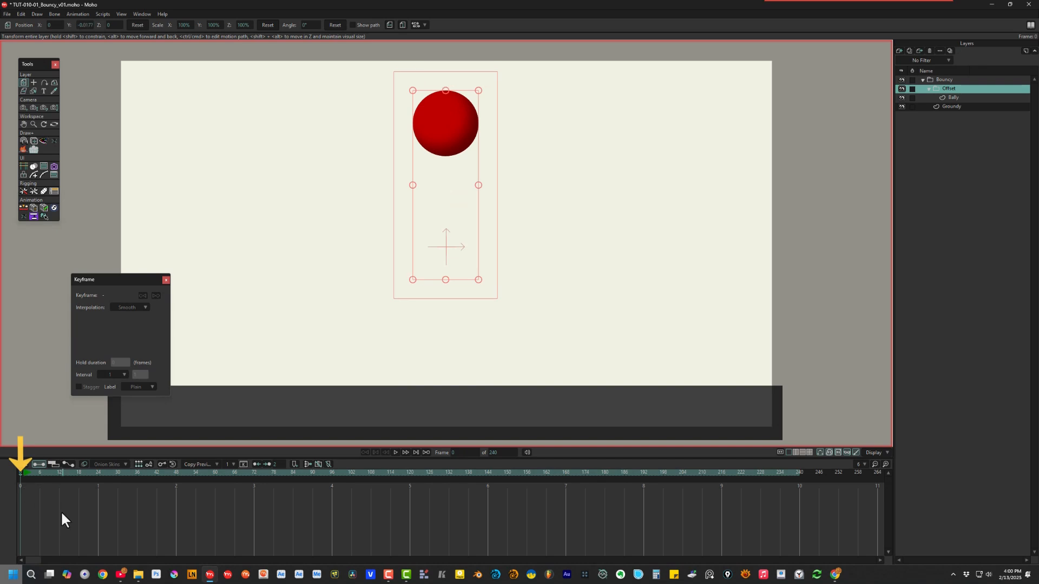
drag(27, 472, 55, 482)
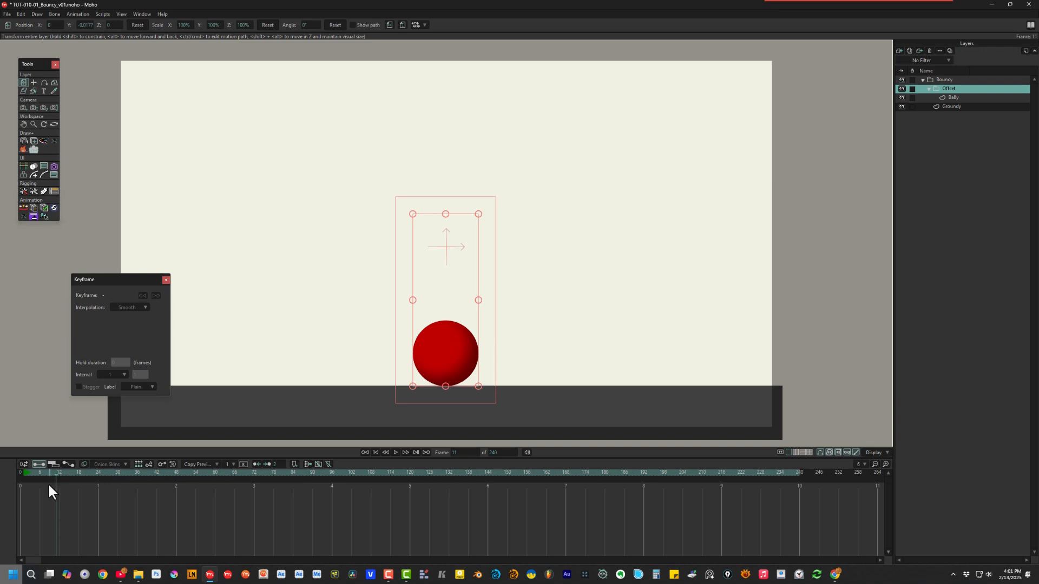
key(ctrl+Left)
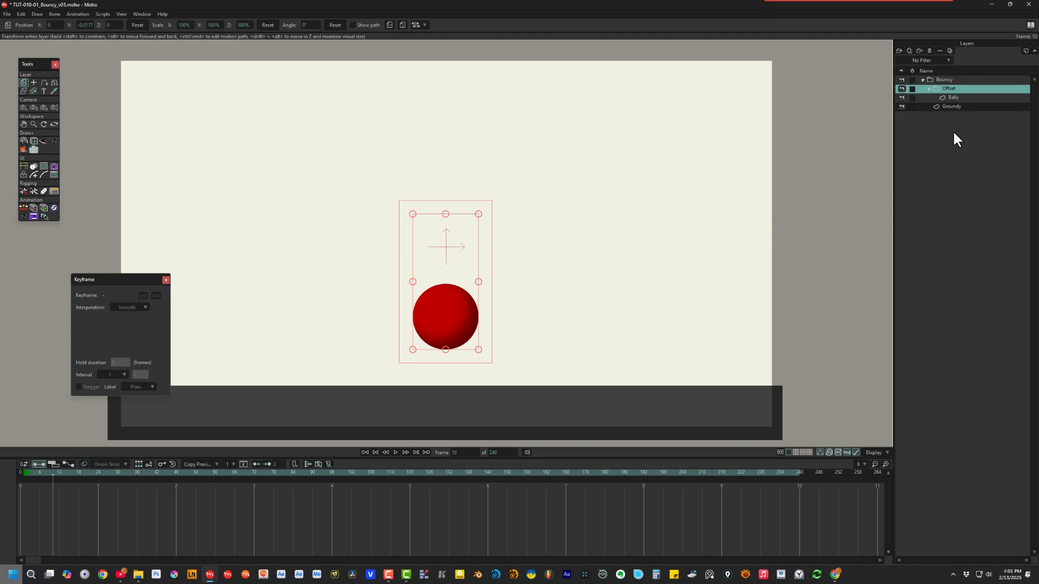
Step: Freeze all of the ball's points at frame 10 on Bally, then step to frame 11
click(958, 98)
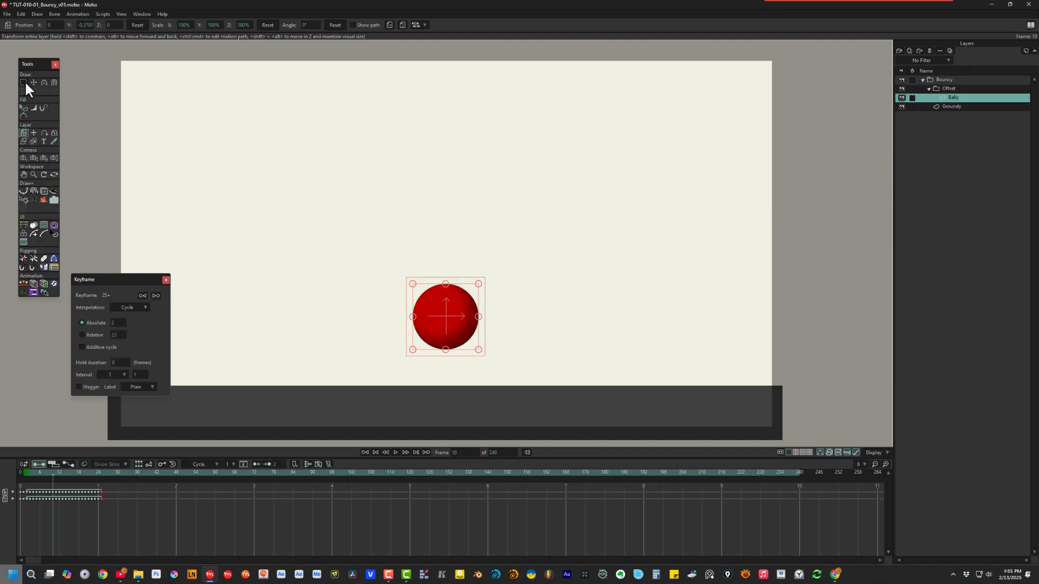
click(24, 82)
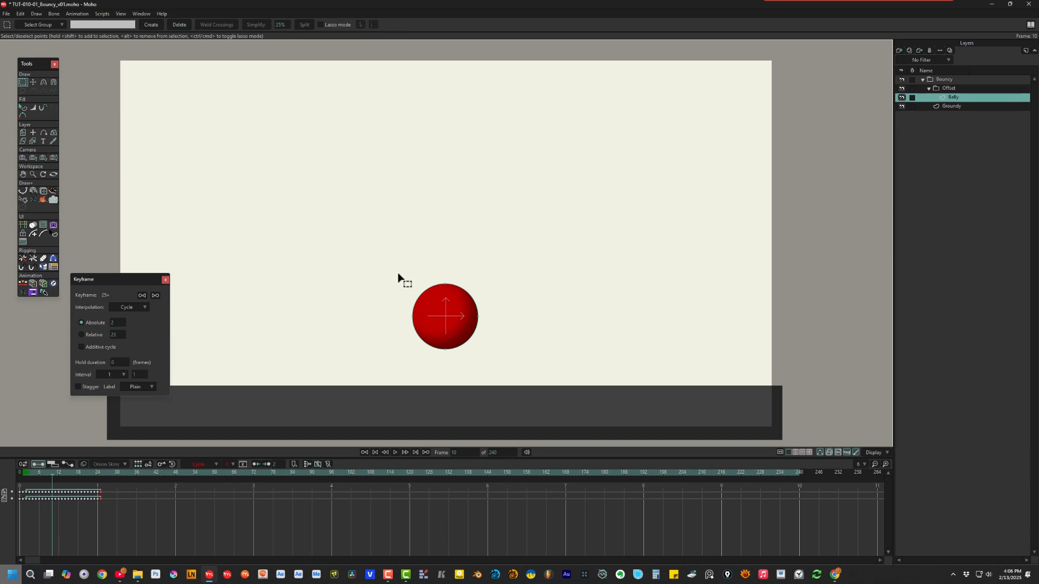
drag(398, 274, 507, 371)
click(161, 463)
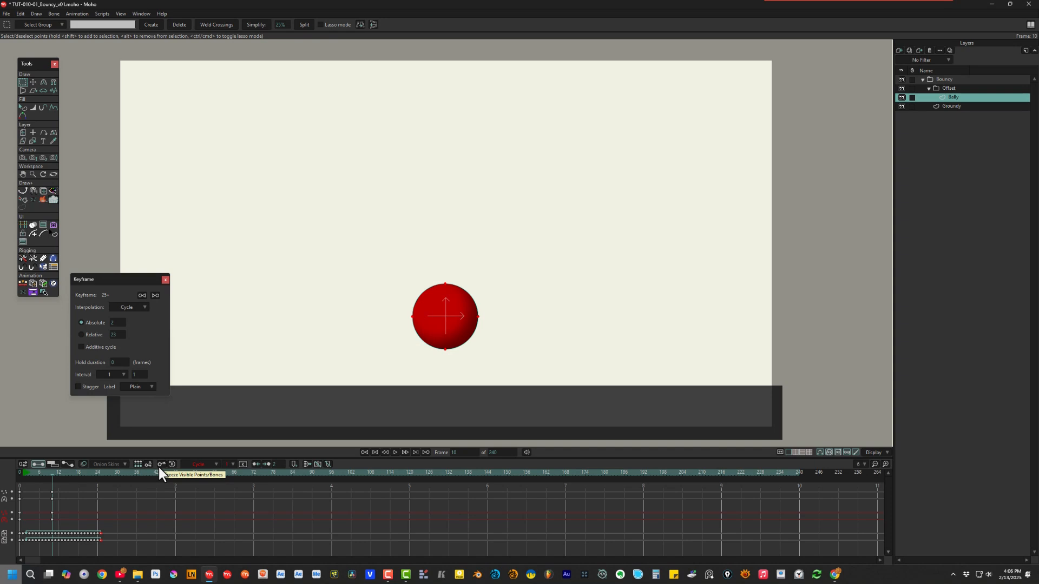
key(ctrl+Right)
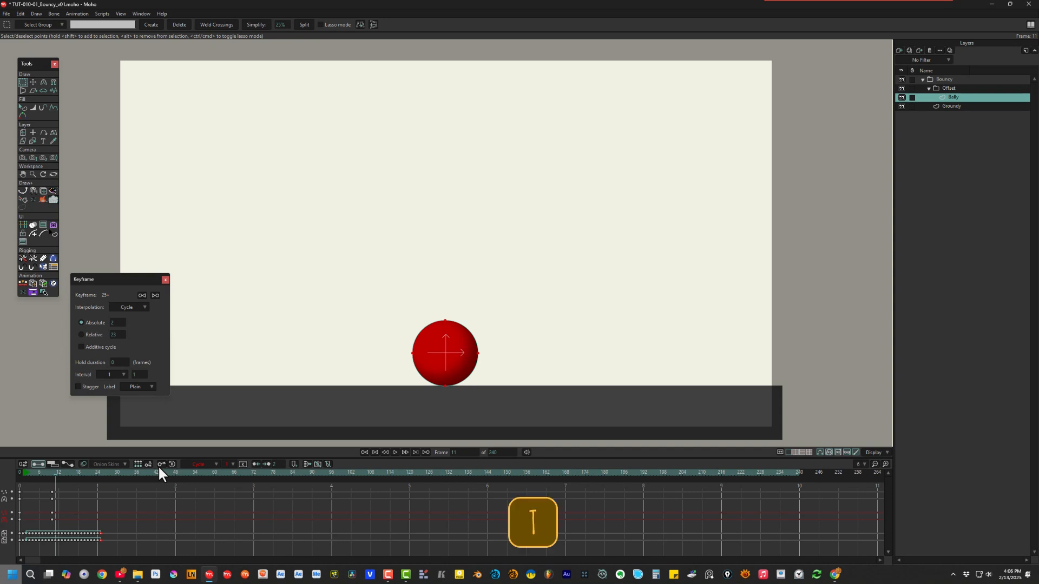
key(t)
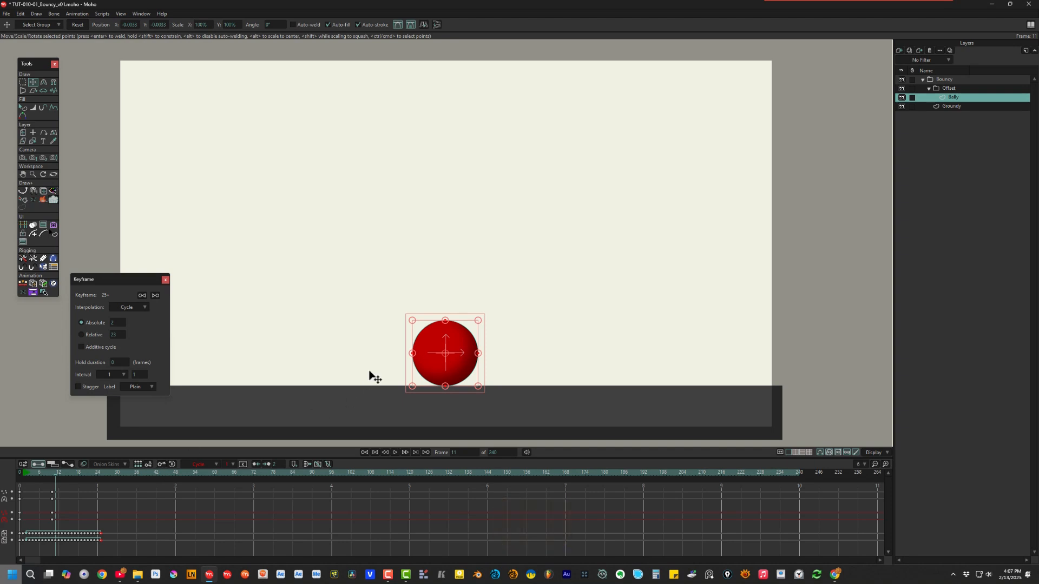
Step: Squash the ball into a wide ellipse with flattened sides at frame 11, then check frame 12
drag(444, 323, 444, 340)
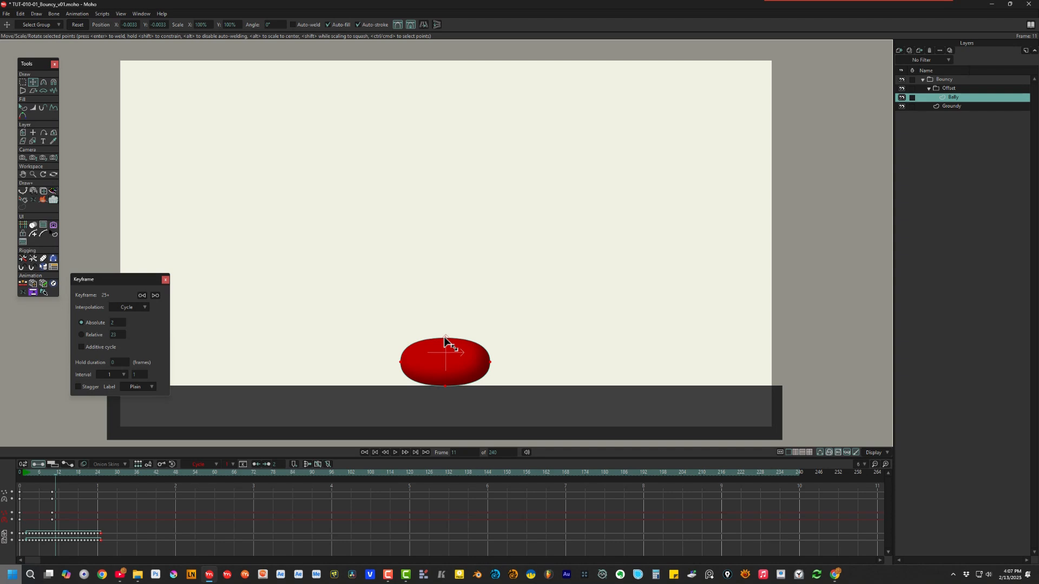
key(ctrl+a)
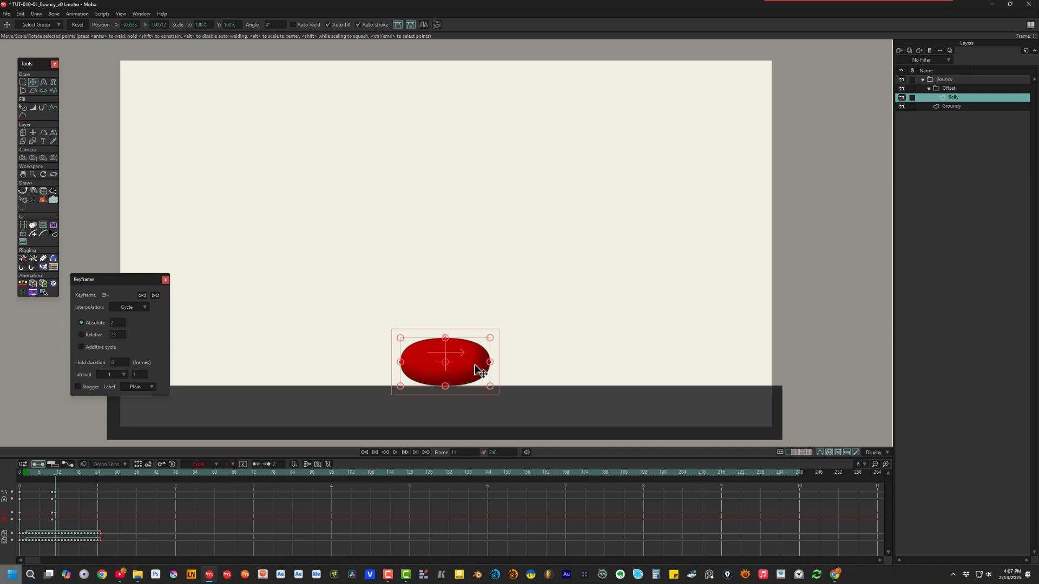
key(g)
drag(505, 357, 375, 373)
key(c)
mouse_move(491, 367)
mouse_down()
mouse_move(412, 371)
mouse_move(567, 381)
mouse_move(419, 383)
mouse_move(556, 378)
mouse_move(532, 368)
mouse_up()
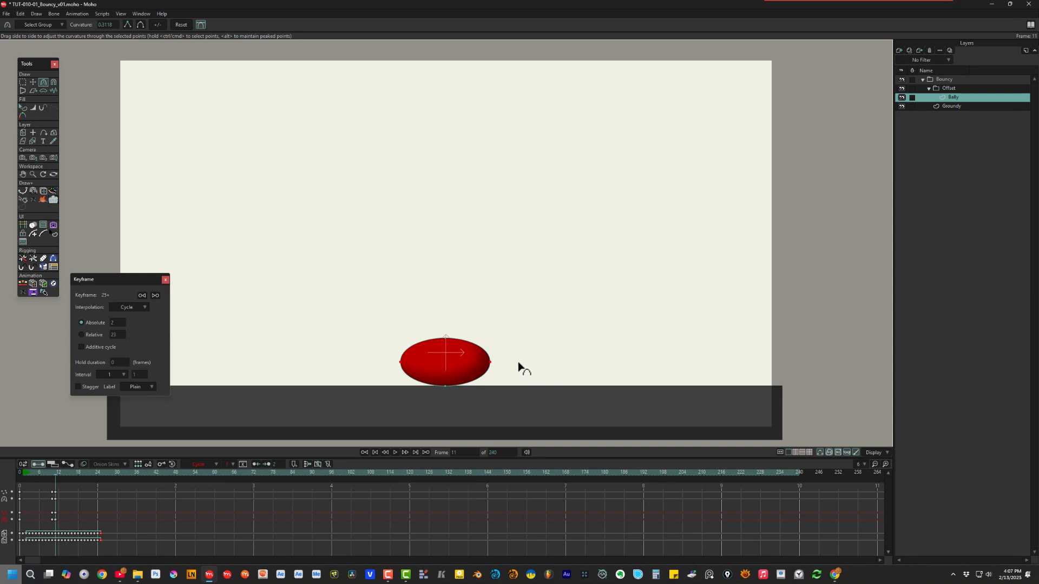
key(ctrl+Right)
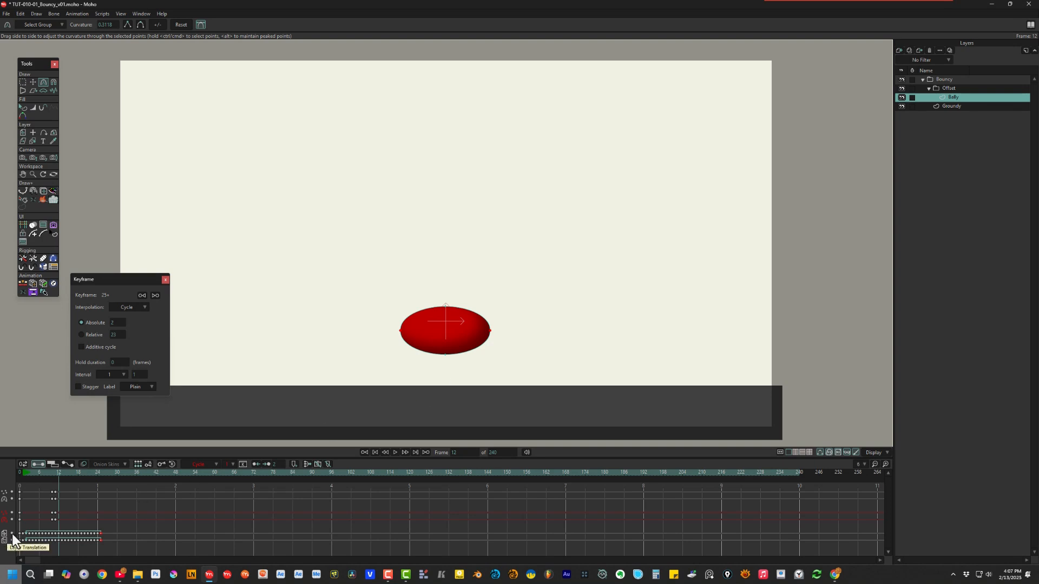
drag(47, 489, 54, 518)
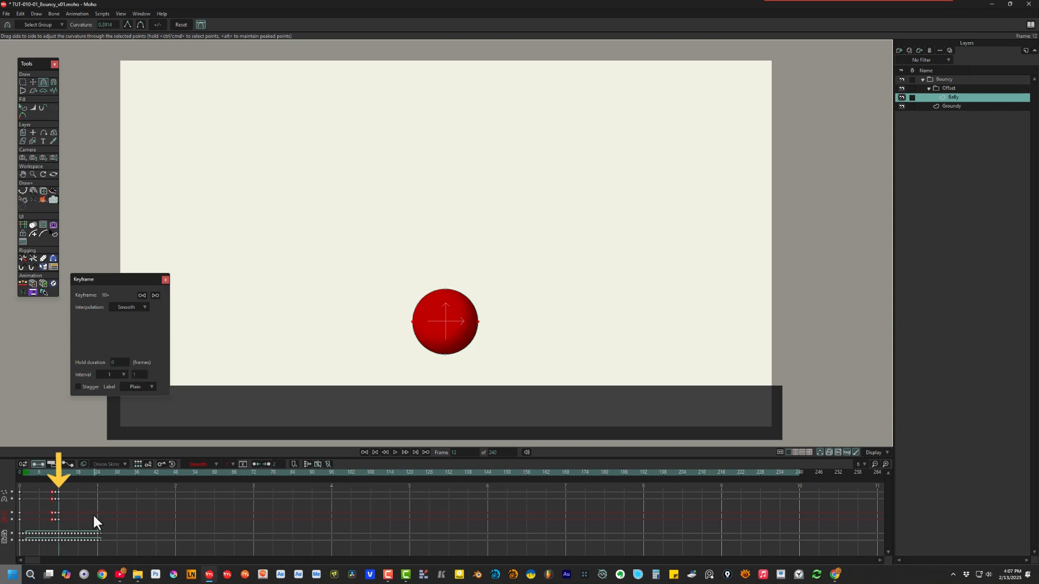
Step: At frame 12, stretch all the ball's points into a tall narrow oval and select its top and bottom points for curvature
key(t)
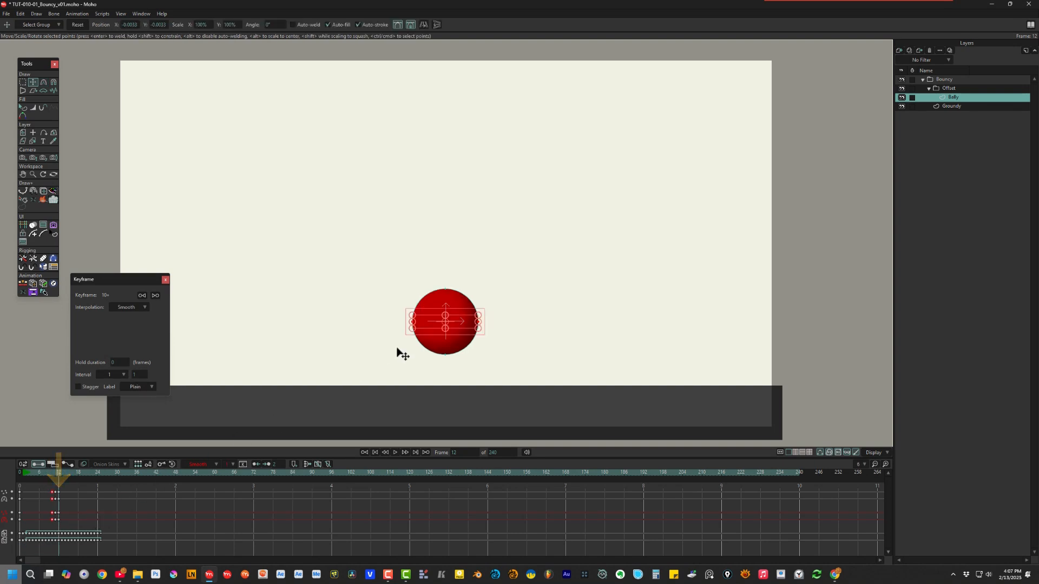
key(e)
drag(401, 278, 489, 358)
key(t)
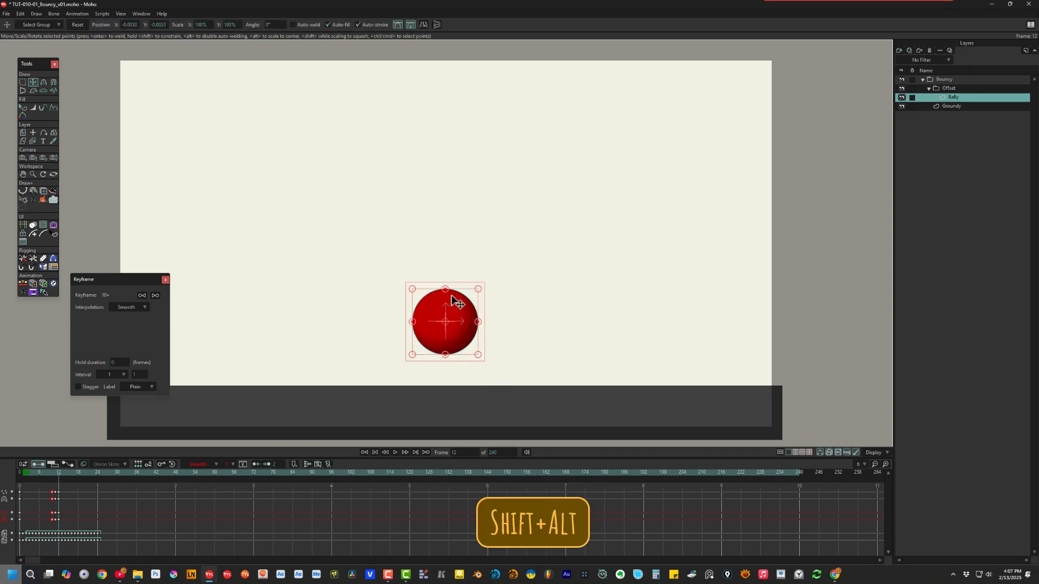
drag(445, 290, 445, 280)
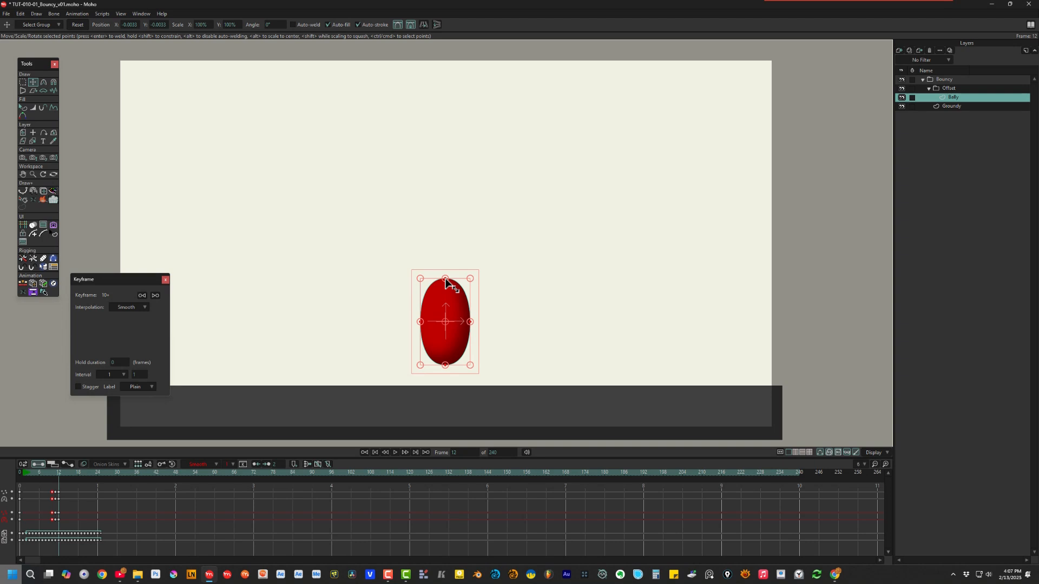
key(g)
drag(439, 273, 449, 371)
key(c)
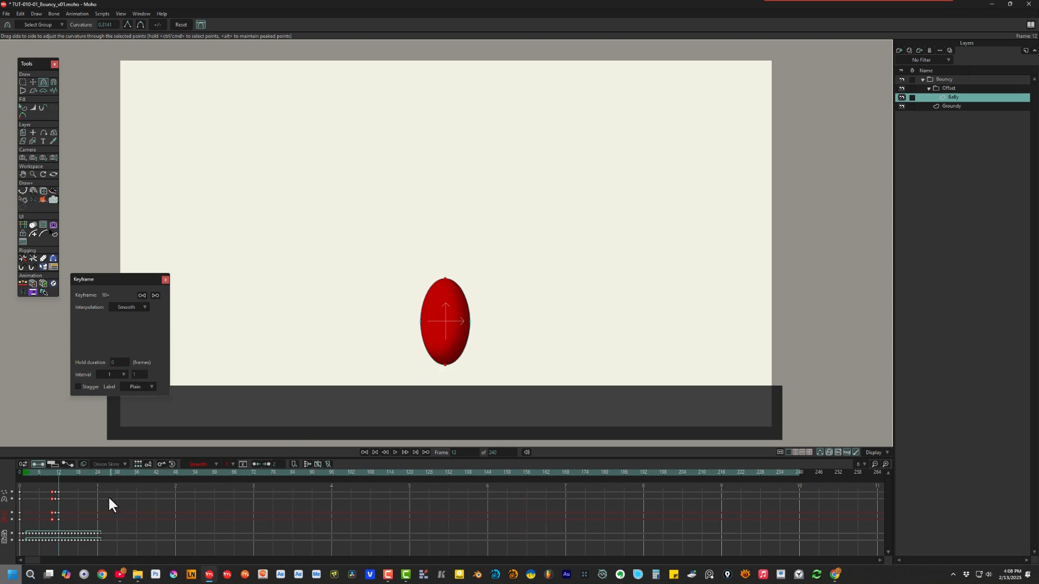
Step: Paste the round ball shape as keys at frame 25, then return to frame 1
key(ctrl+Left)
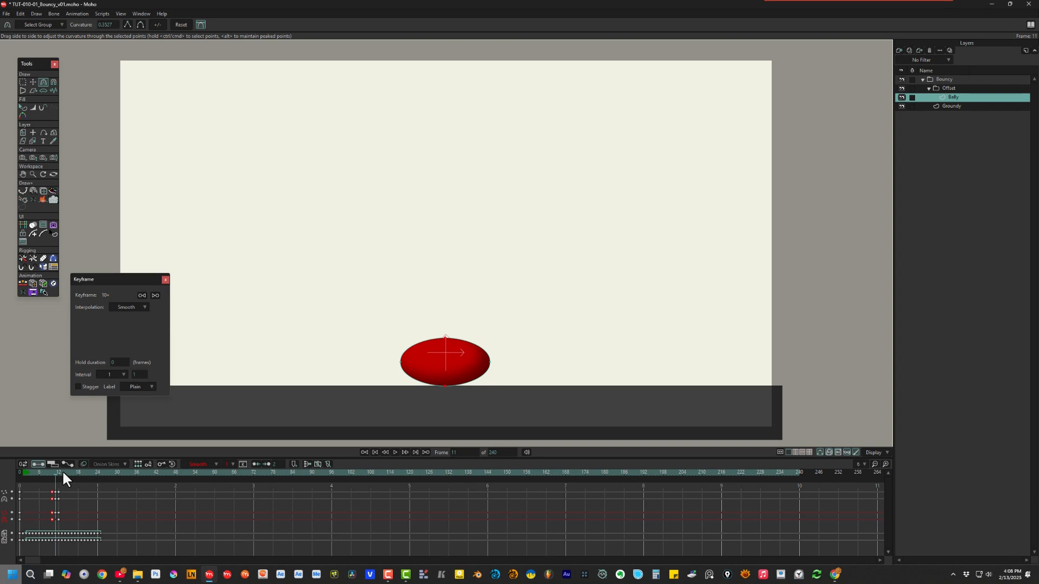
key(ctrl+z)
drag(63, 469, 98, 480)
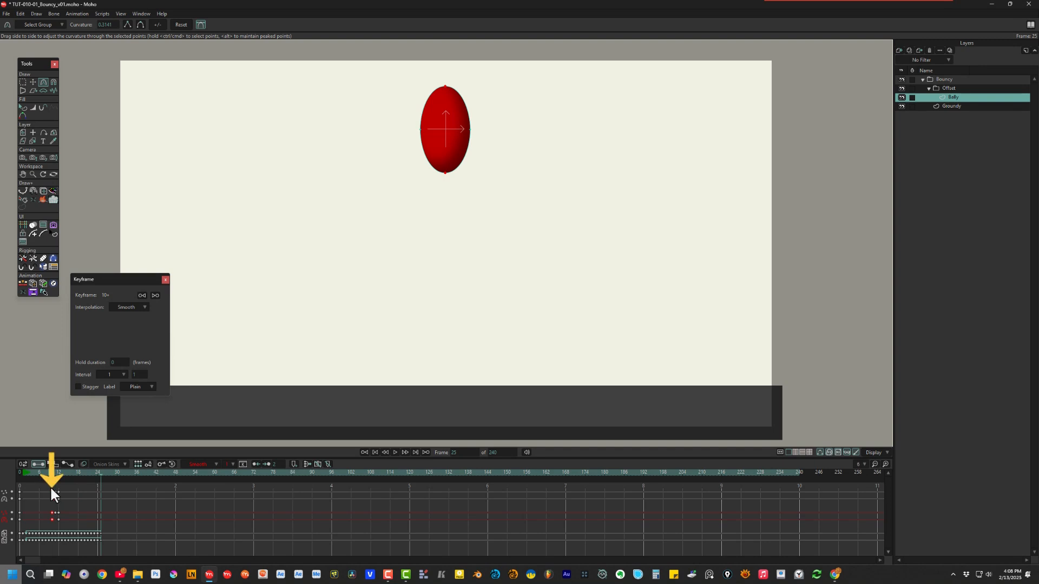
key(ctrl+v)
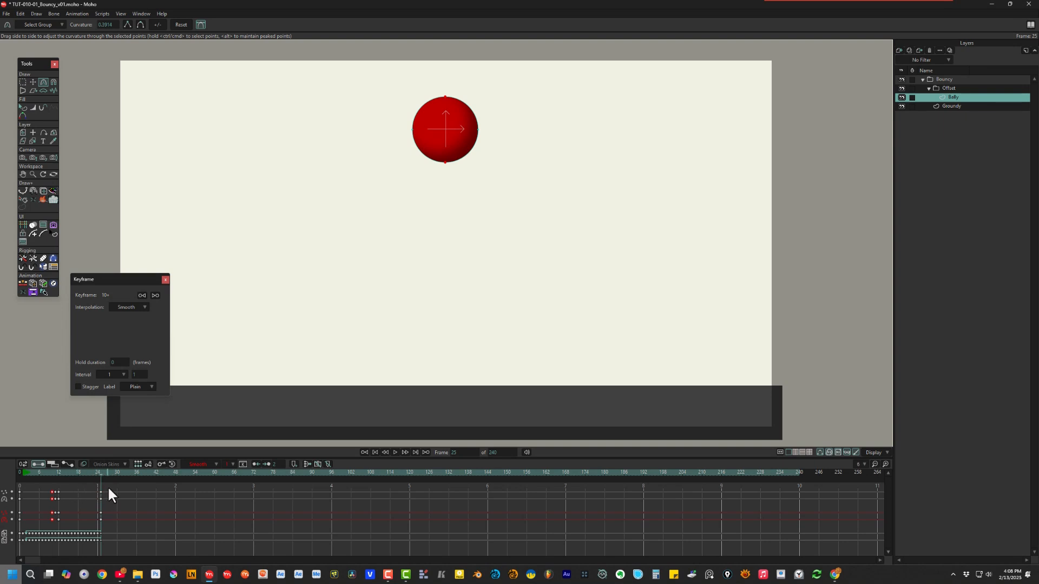
click(22, 472)
Step: Set the frame-25 point keys to Cycle back to frame 2, then play the bounce from the start
drag(109, 486, 99, 517)
right_click(101, 518)
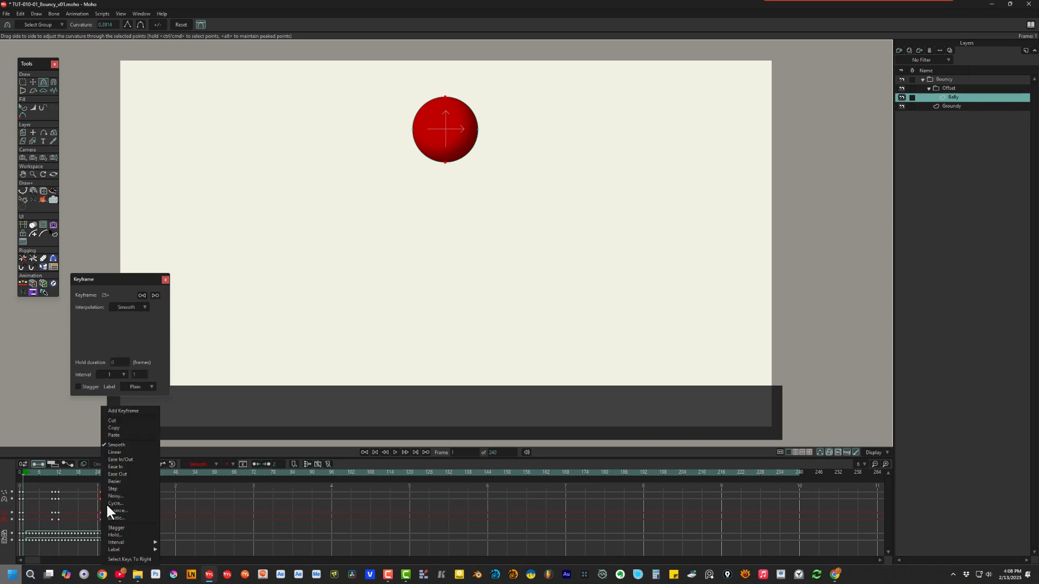
click(106, 504)
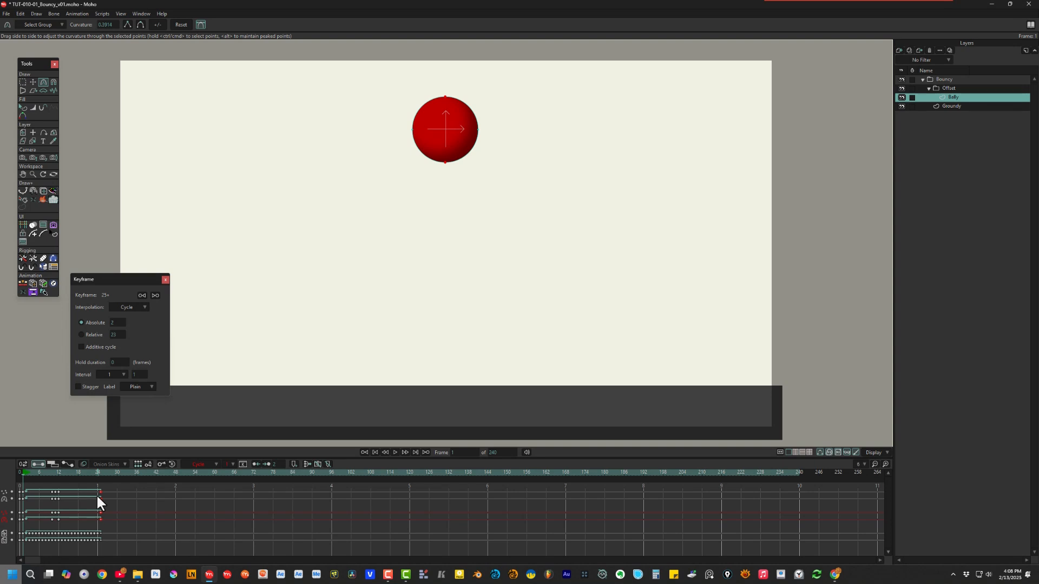
key(ctrl+Left)
key(space)
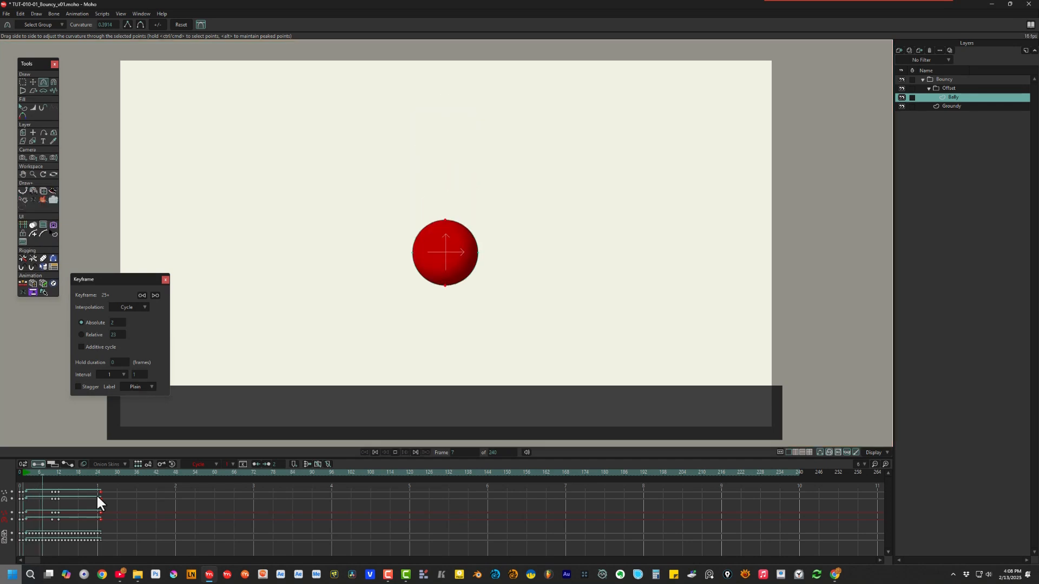